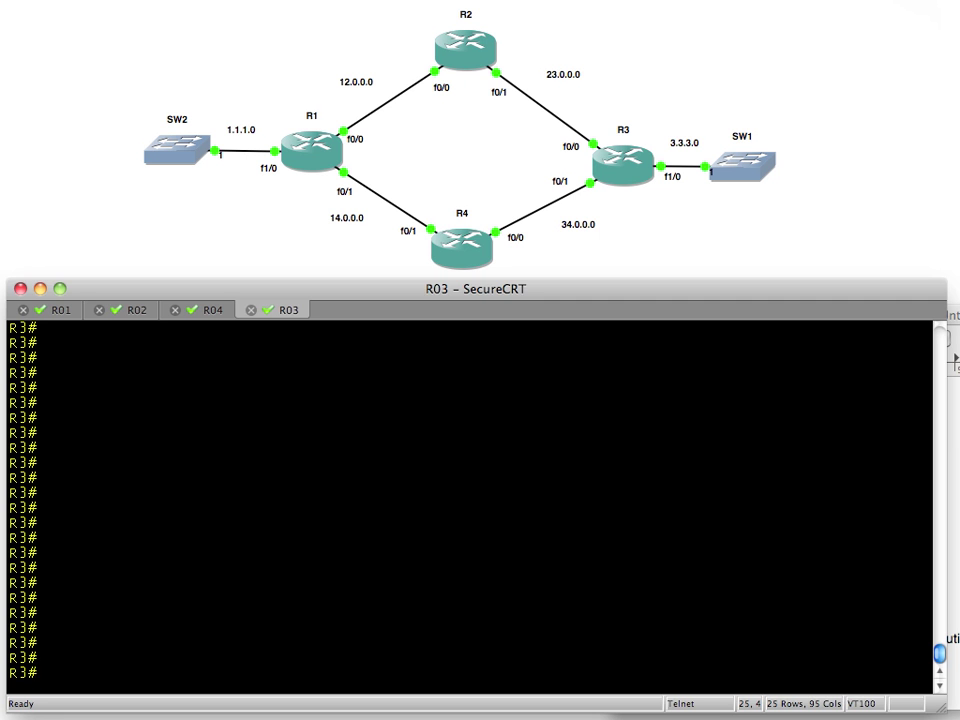
- Copy the notes block that removes OSPF 1 and RIP and reconfigures RIP version 2 with timers basic 2 15 60 120
key("super+Tab")
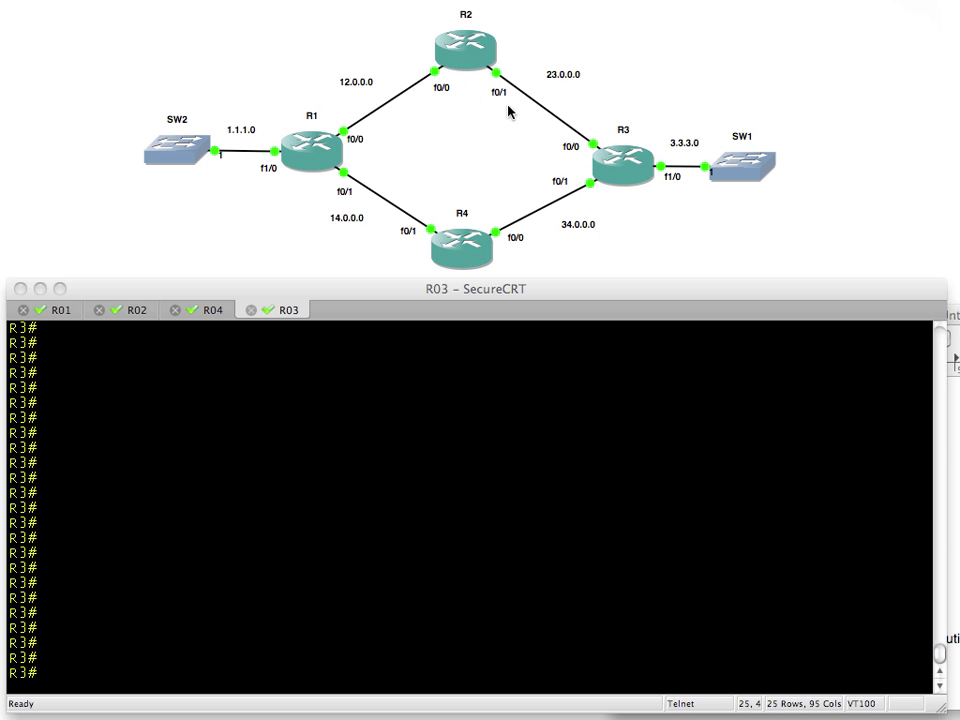
key("super+Tab")
scroll(857, 514, "up", 2)
left_click_drag(621, 400, 632, 582)
right_click(648, 470)
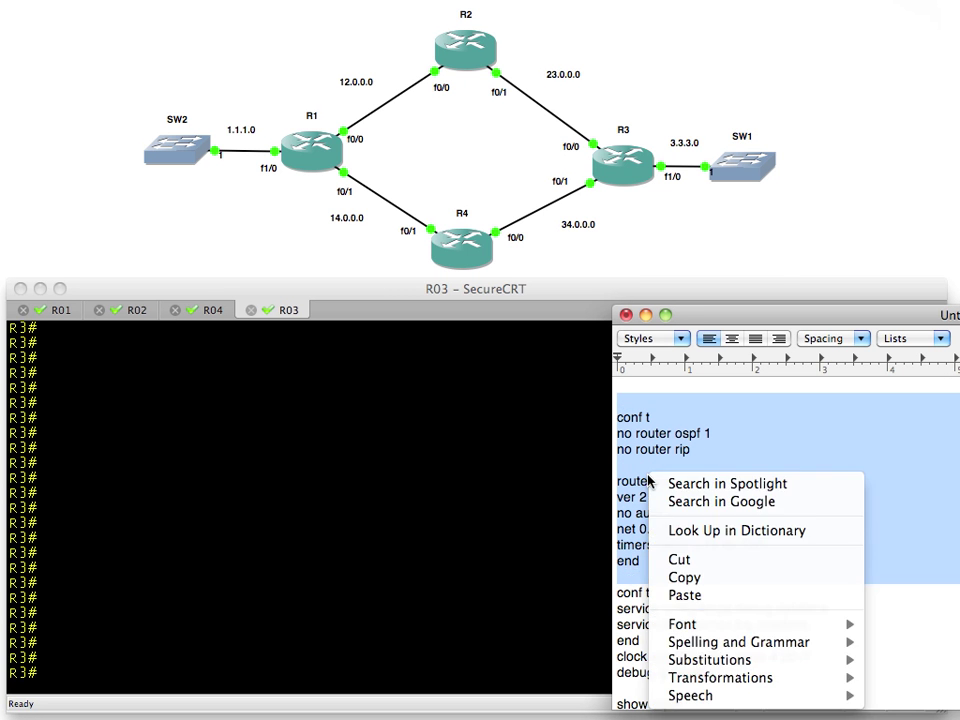
key("Return")
- Apply the copied RIP configuration block on routers R1, R2, R4 and R3
left_click(60, 310)
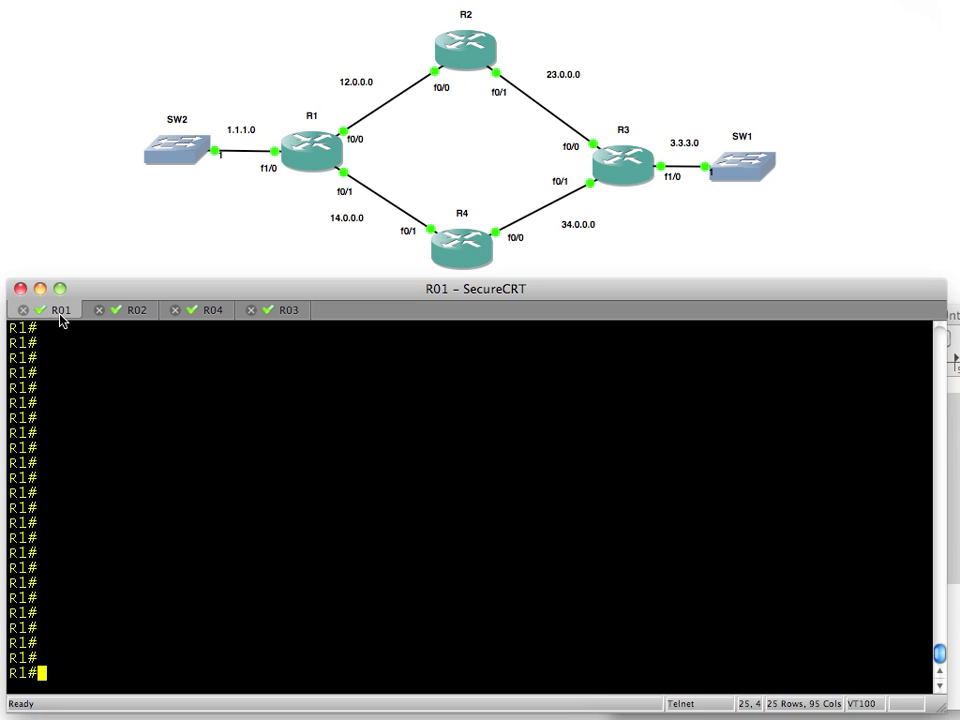
key("super+v")
left_click(140, 310)
key("super+v")
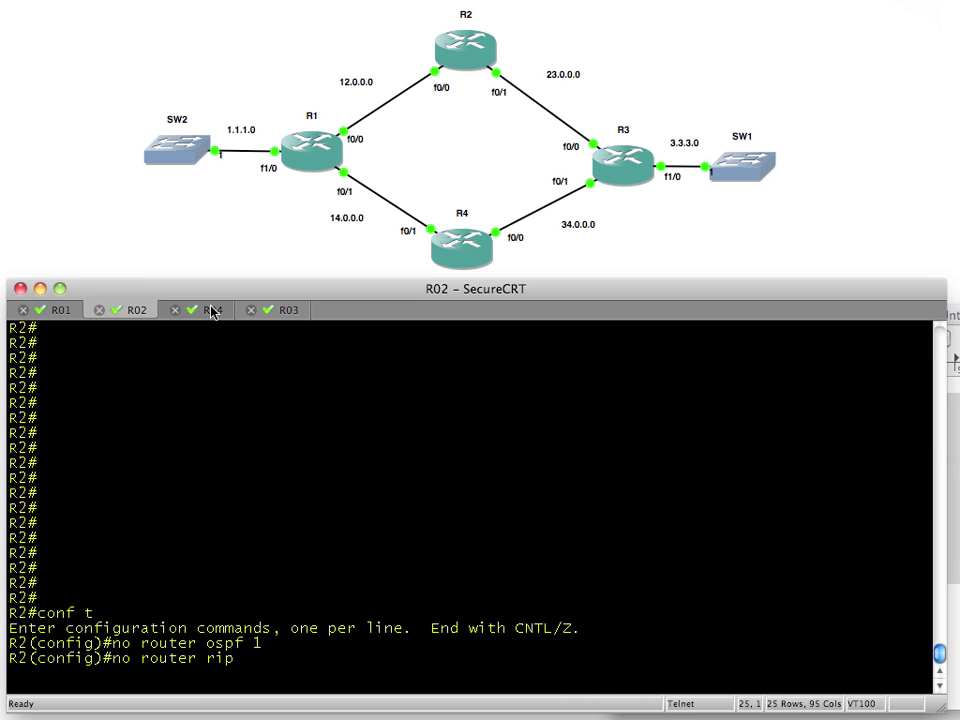
left_click(212, 310)
key("super+v")
left_click(288, 310)
key("super+v")
- Examine the RIP commands in the text notes, especially the individual values of the timers basic line
key("super+Tab")
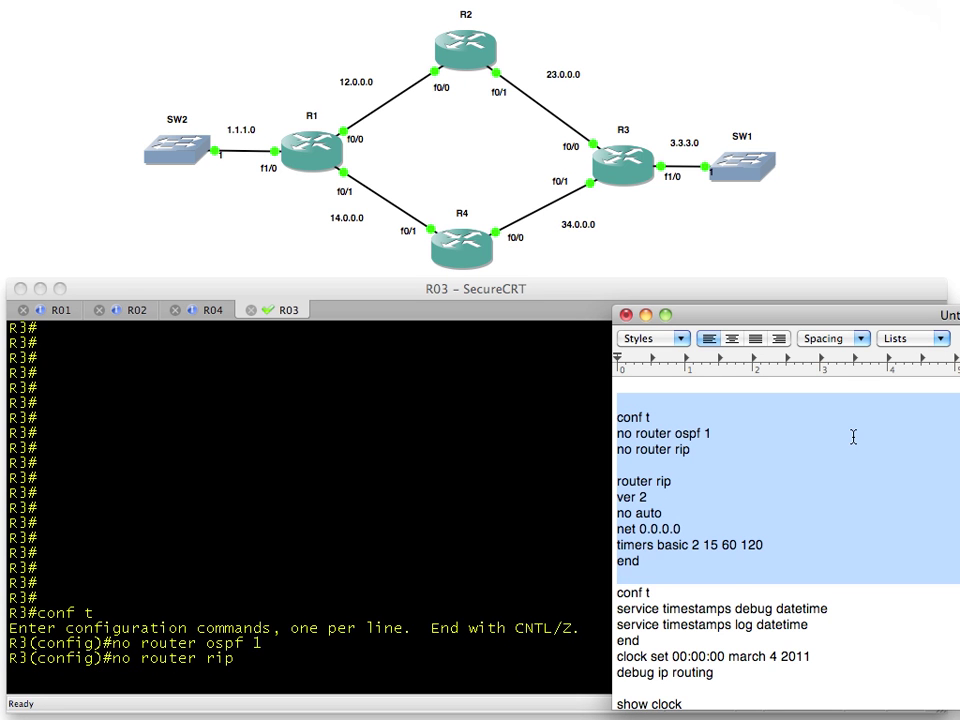
triple_click(630, 497)
triple_click(645, 513)
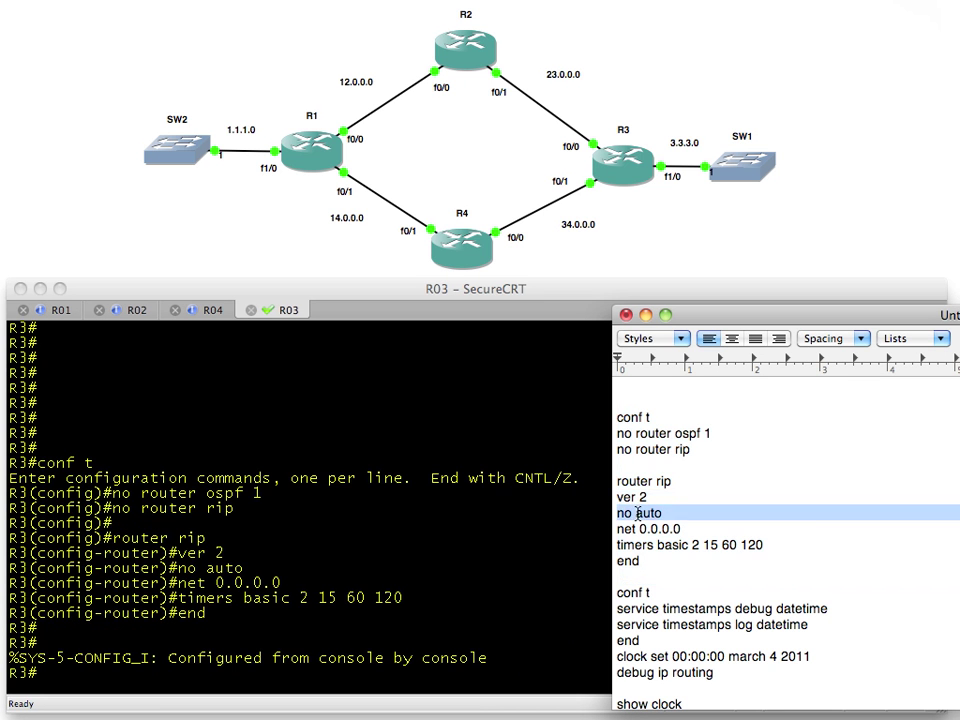
triple_click(645, 529)
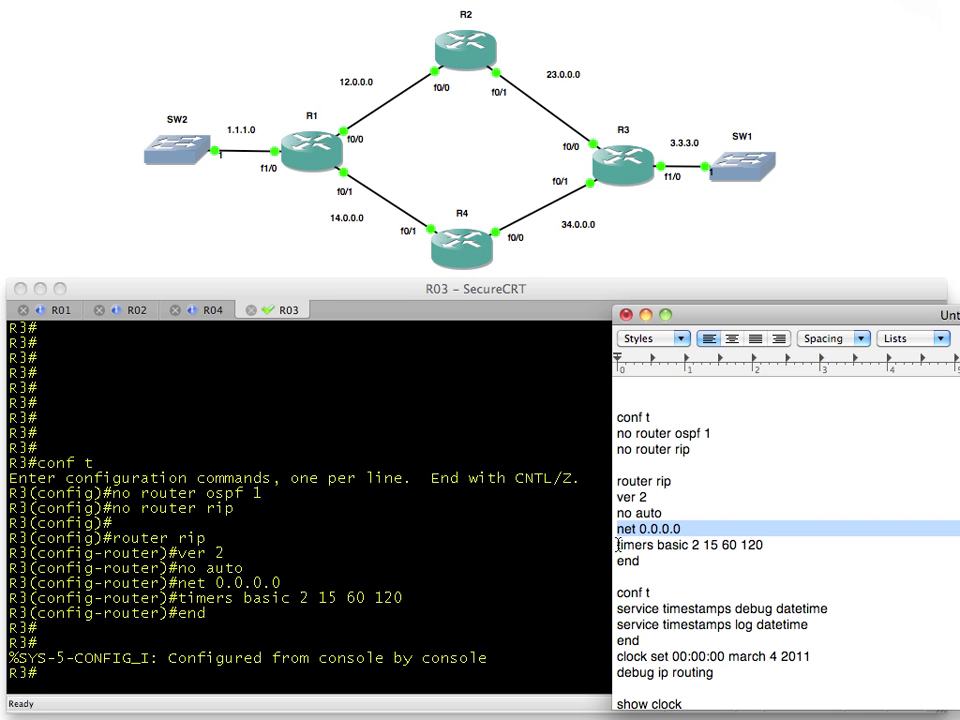
left_click(689, 546)
left_click_drag(689, 546, 613, 545)
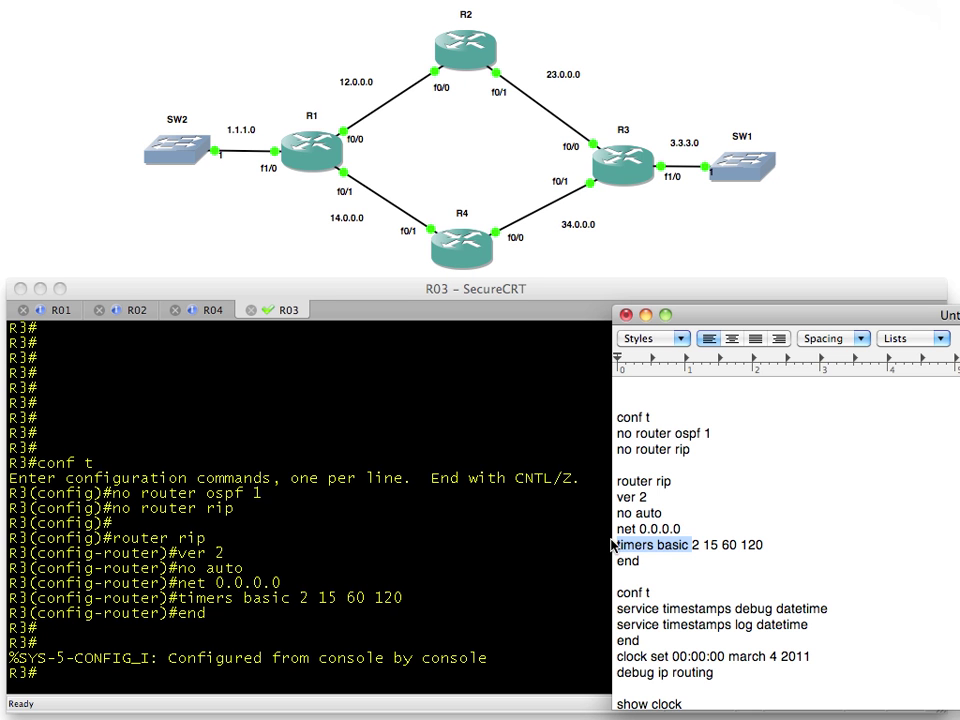
left_click(692, 545)
double_click(692, 545)
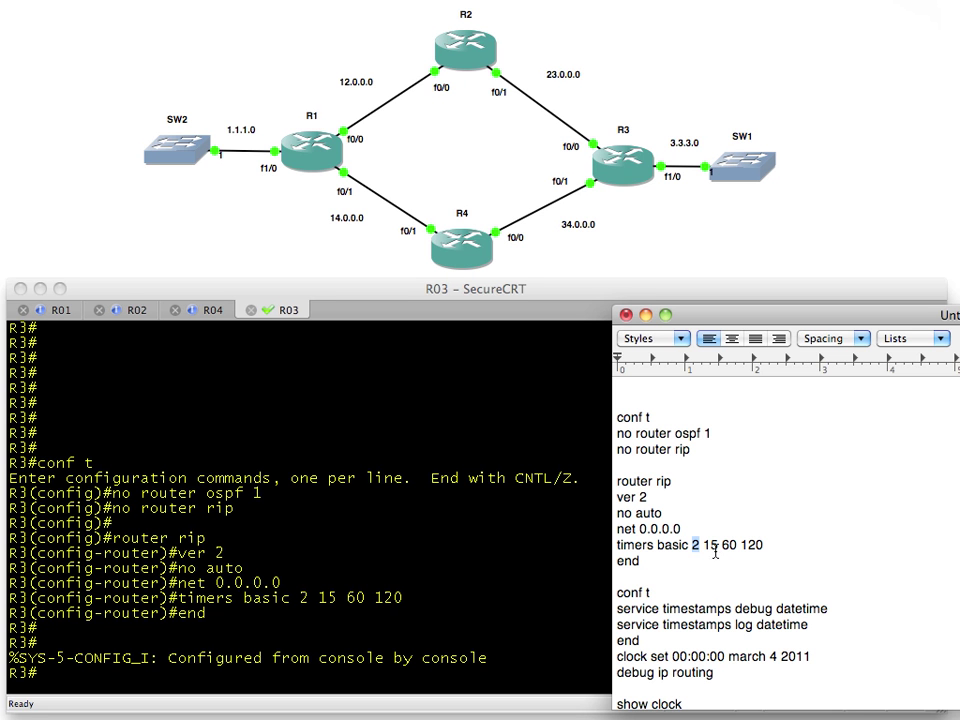
double_click(710, 545)
triple_click(755, 545)
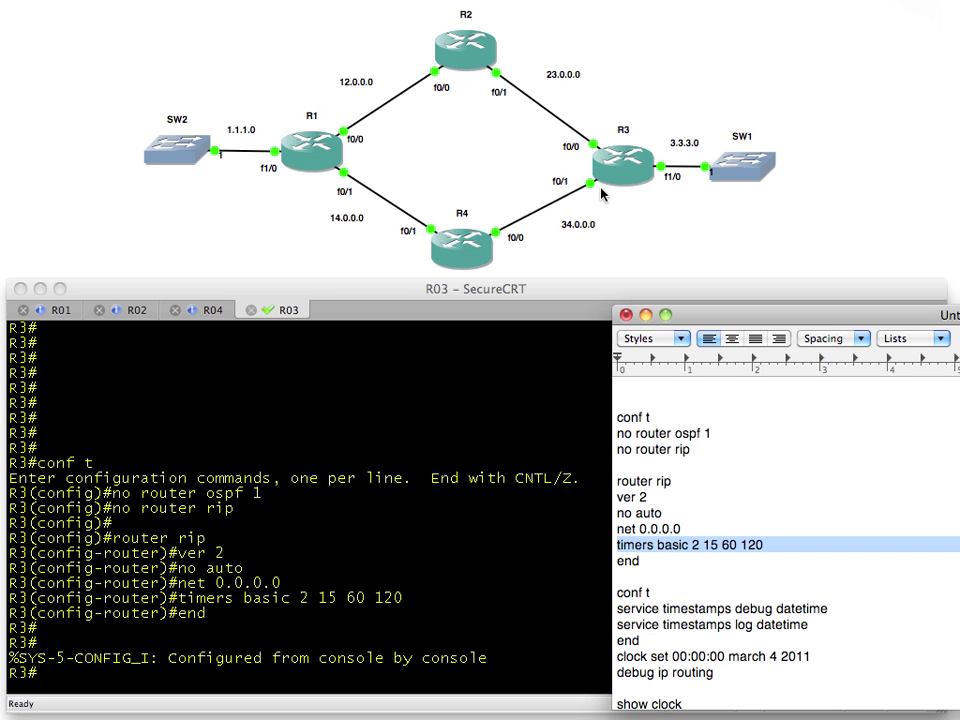
double_click(713, 545)
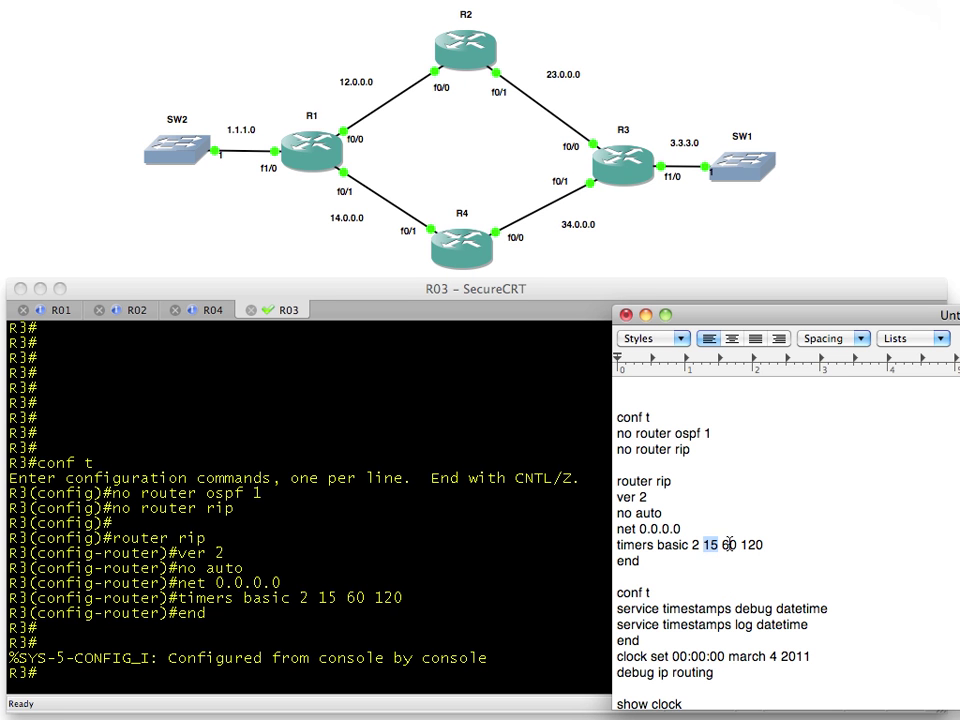
double_click(729, 545)
double_click(712, 544)
double_click(728, 545)
- Run show ip route rip on R4 and examine the 3.3.3.0 and 23.0.0.0 routes
left_click(212, 311)
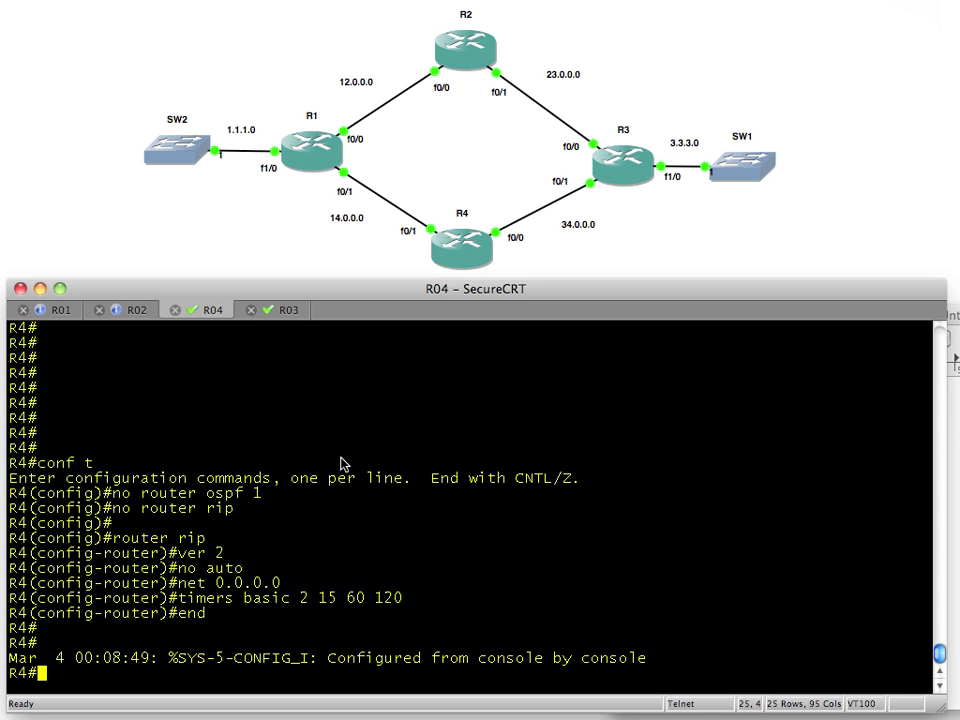
key("Return")
key("Return")
type("shiw uo =====")
key("Return")
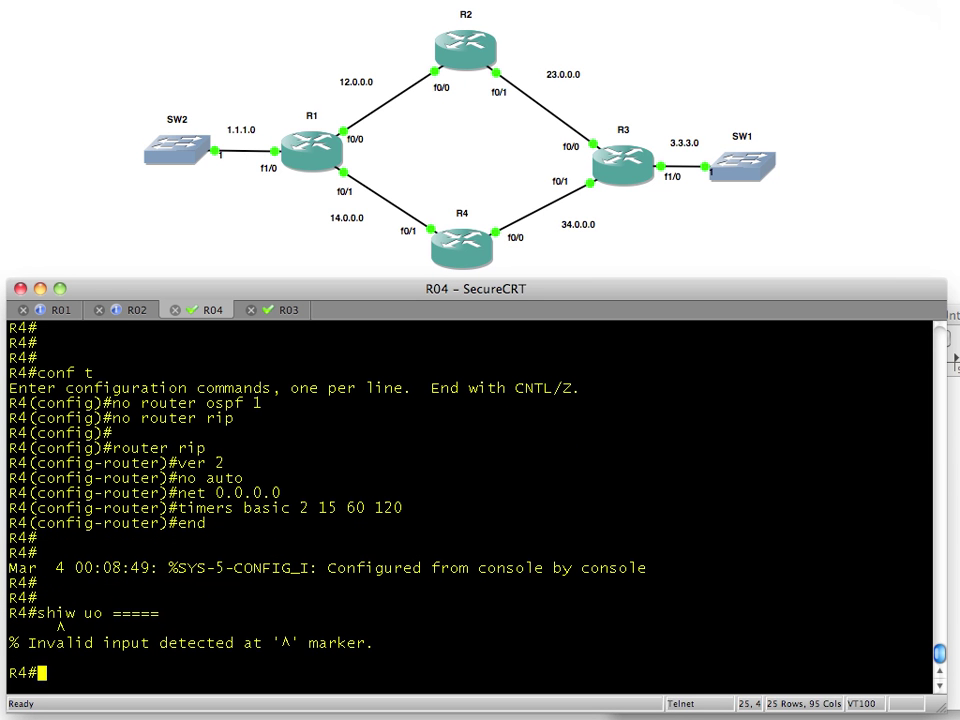
type("show ip route rip")
key("Return")
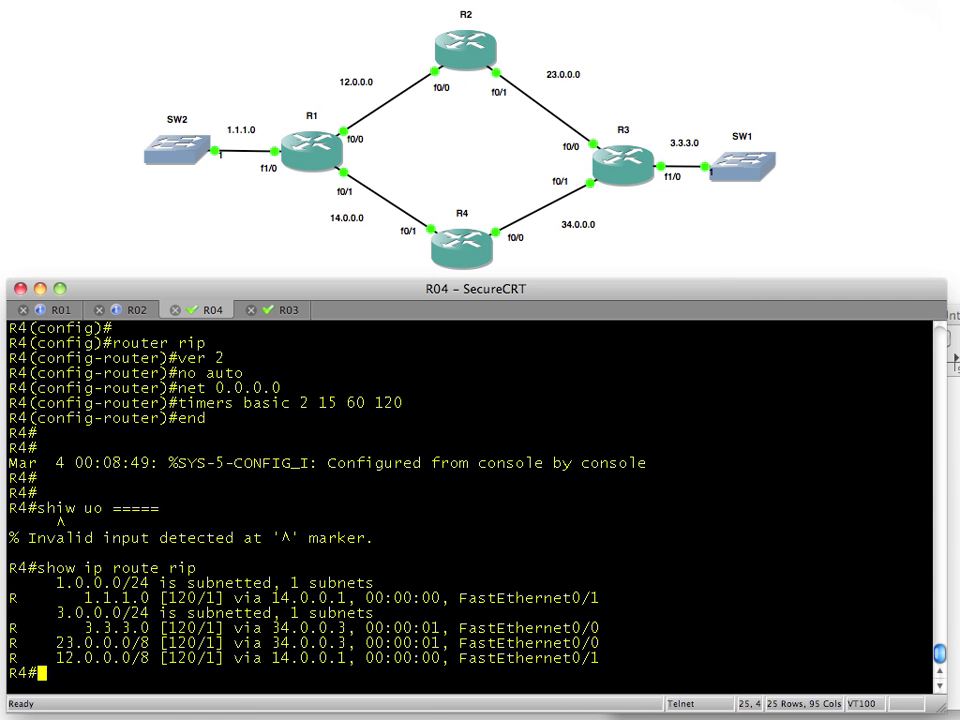
triple_click(175, 630)
triple_click(153, 645)
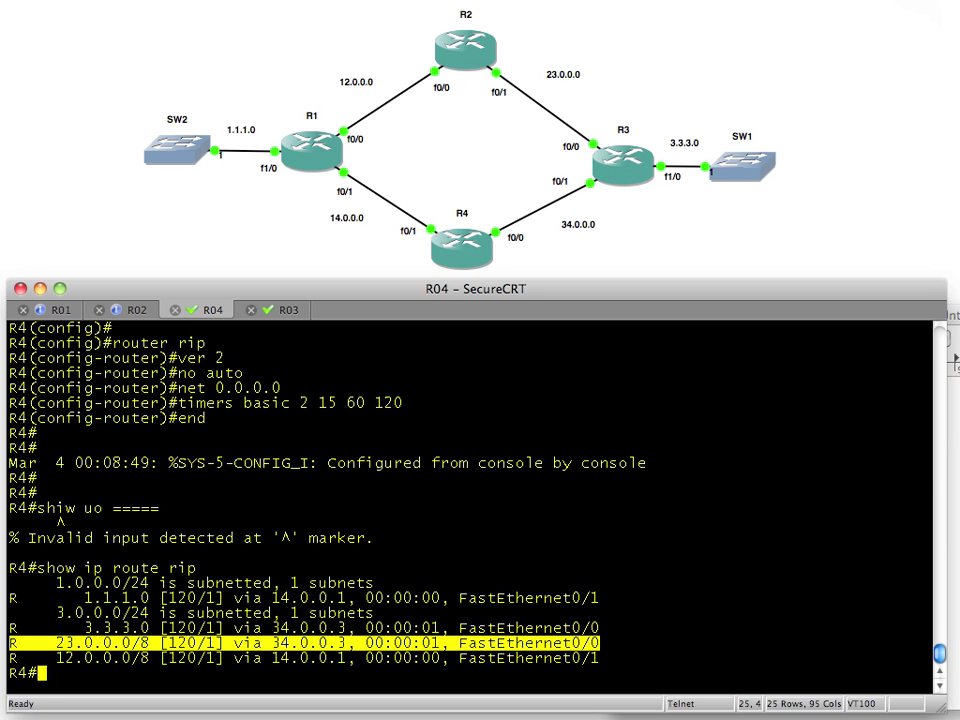
- Compare the last timers basic value in the notes with the 3.3.3.0 route entry on R4
key("super+Tab")
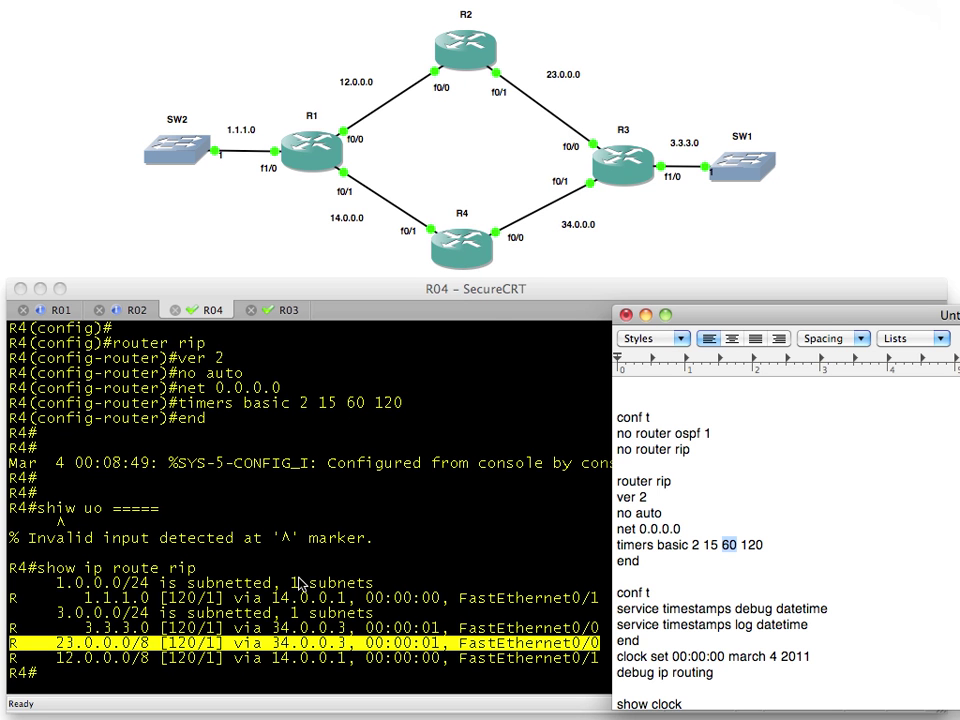
double_click(757, 545)
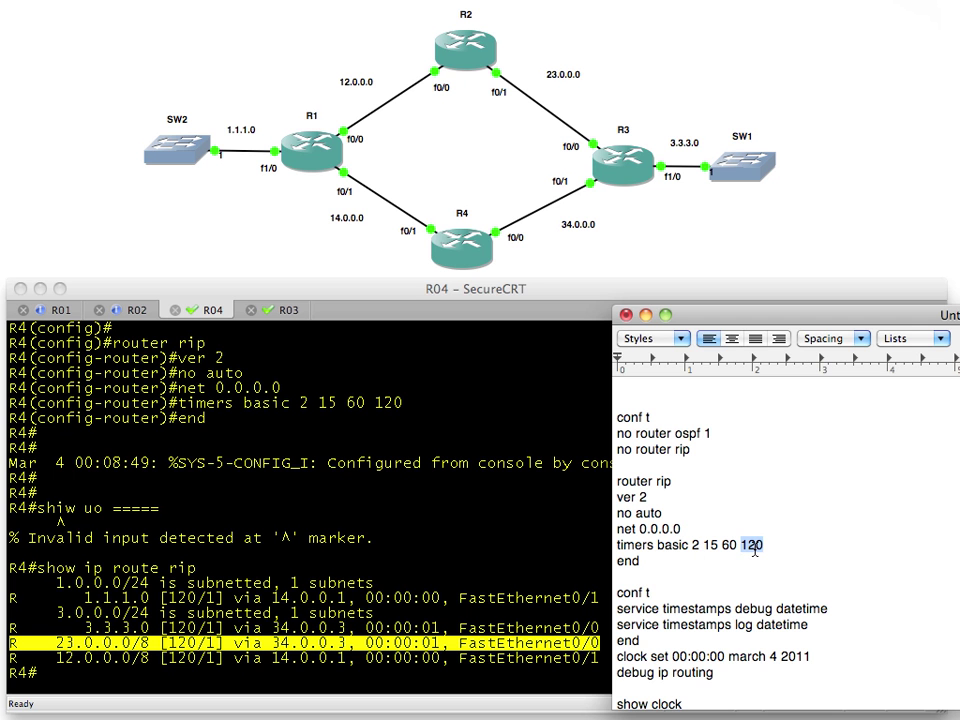
left_click(182, 636)
double_click(182, 630)
triple_click(186, 630)
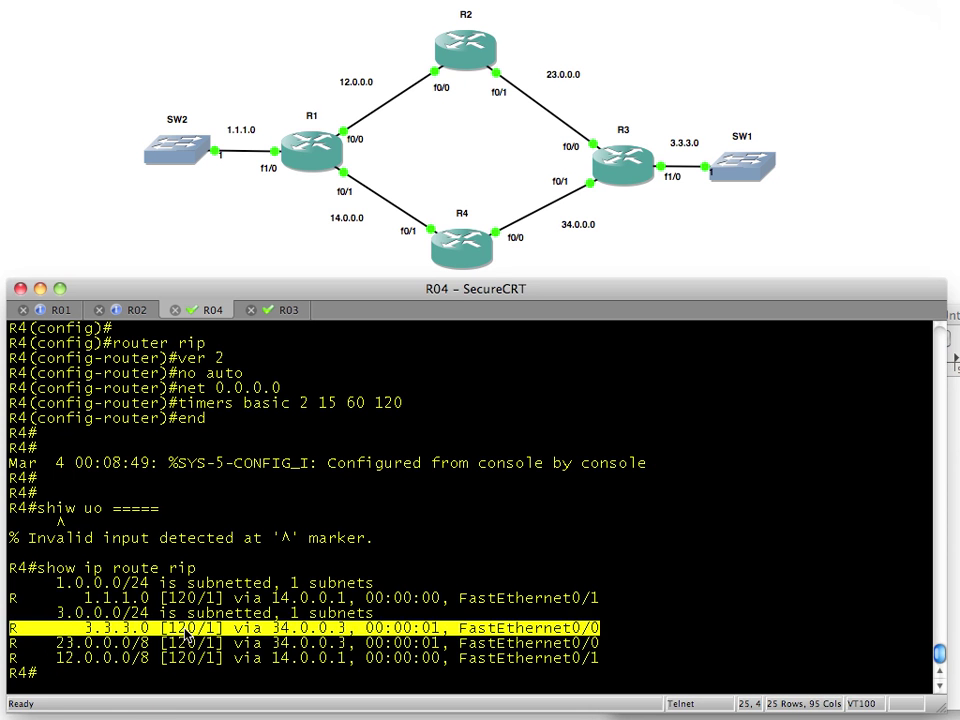
- Apply the notes block to R4: datetime timestamps for debug and log, clock set 00:00:00 march 4 2011, and debug ip routing
key("super+Tab")
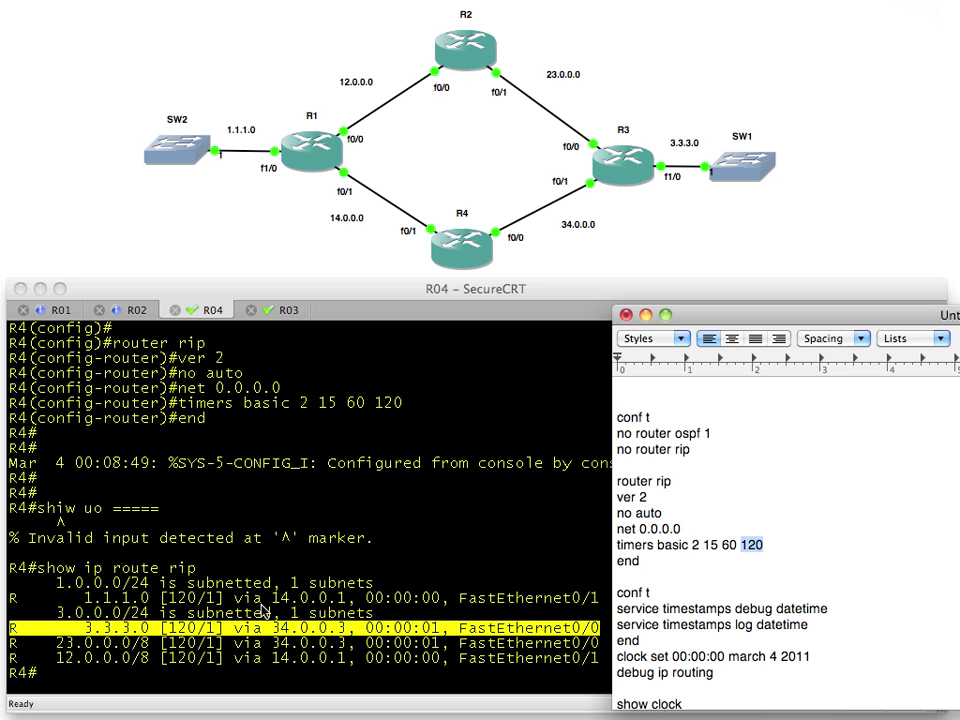
left_click(663, 583)
left_click(618, 592)
left_click_drag(618, 592, 763, 681)
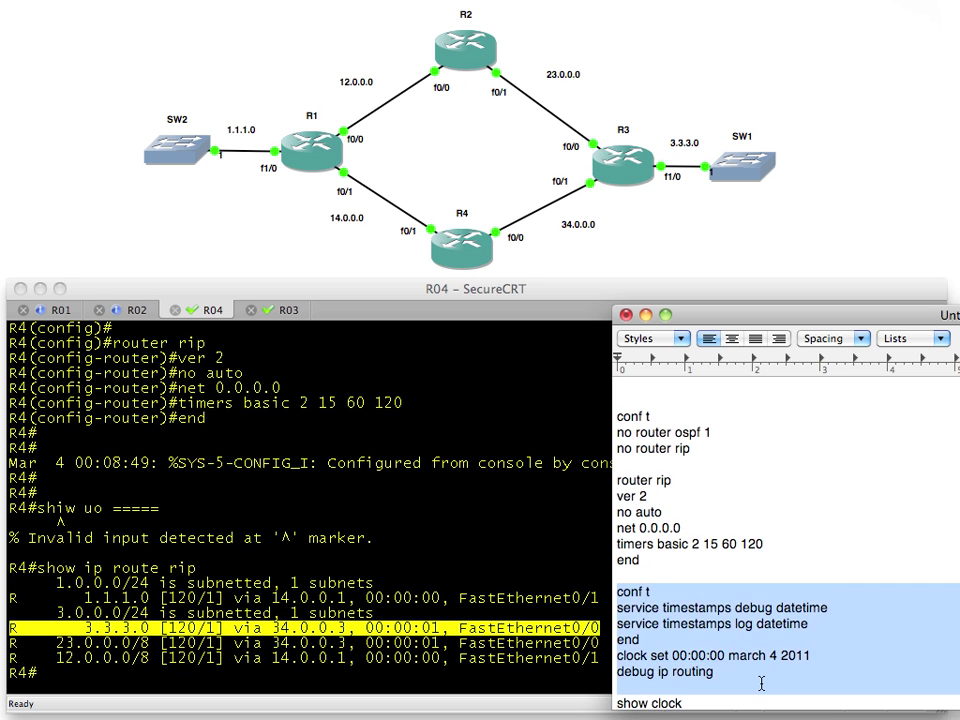
right_click(703, 612)
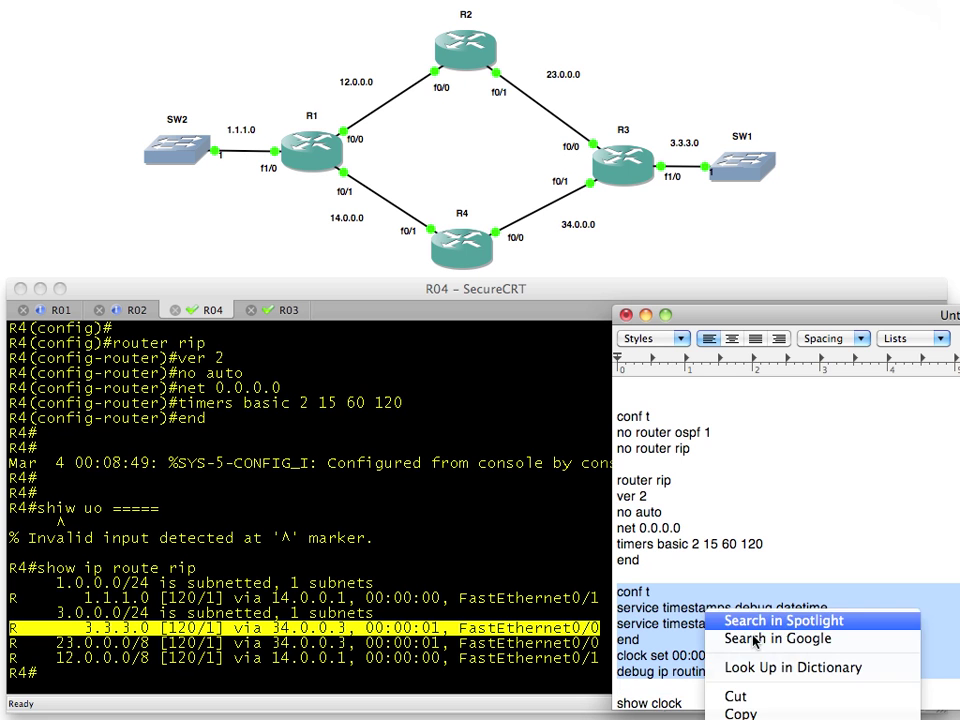
left_click(745, 714)
left_click(422, 506)
key("super+v")
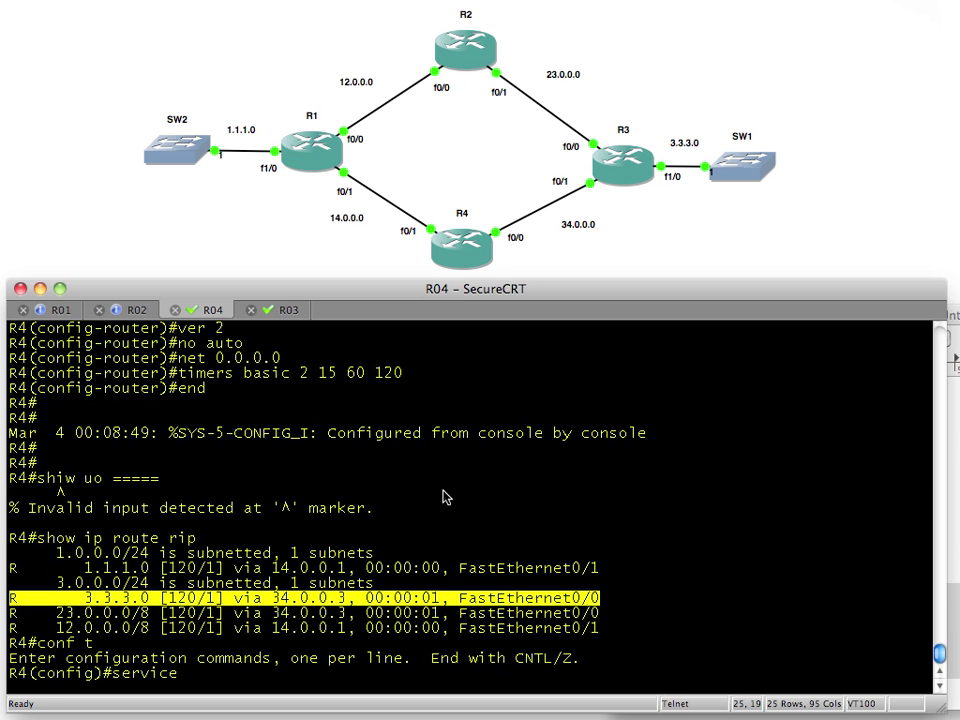
- Copy the notes' show clock, filtered show ip protocols and show ip route rip commands and run them on R4
left_click(952, 505)
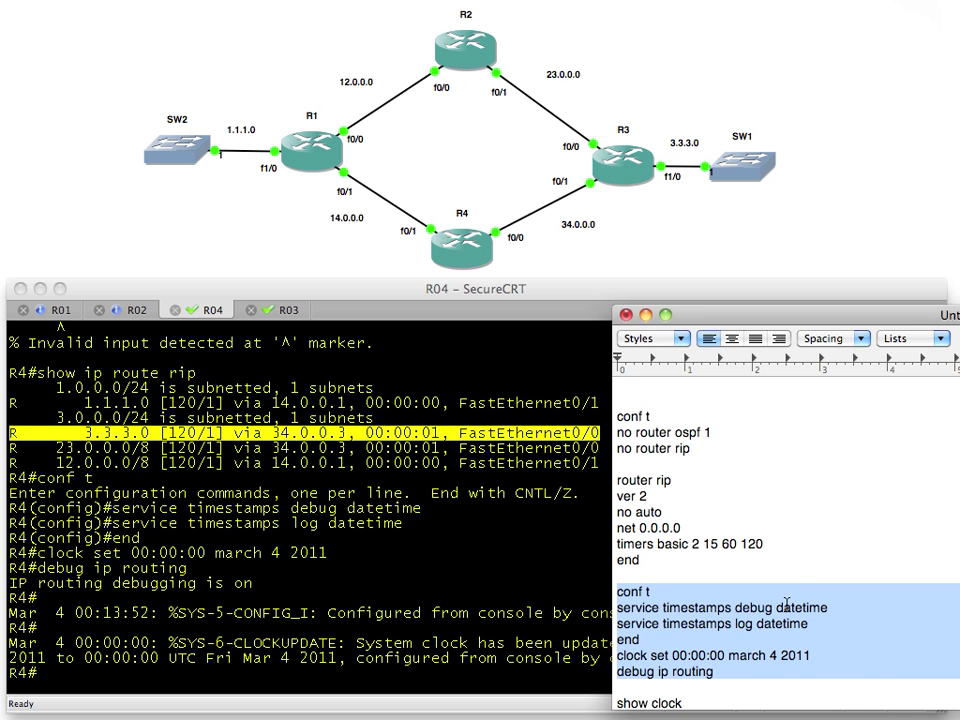
scroll(795, 585, "down", 3)
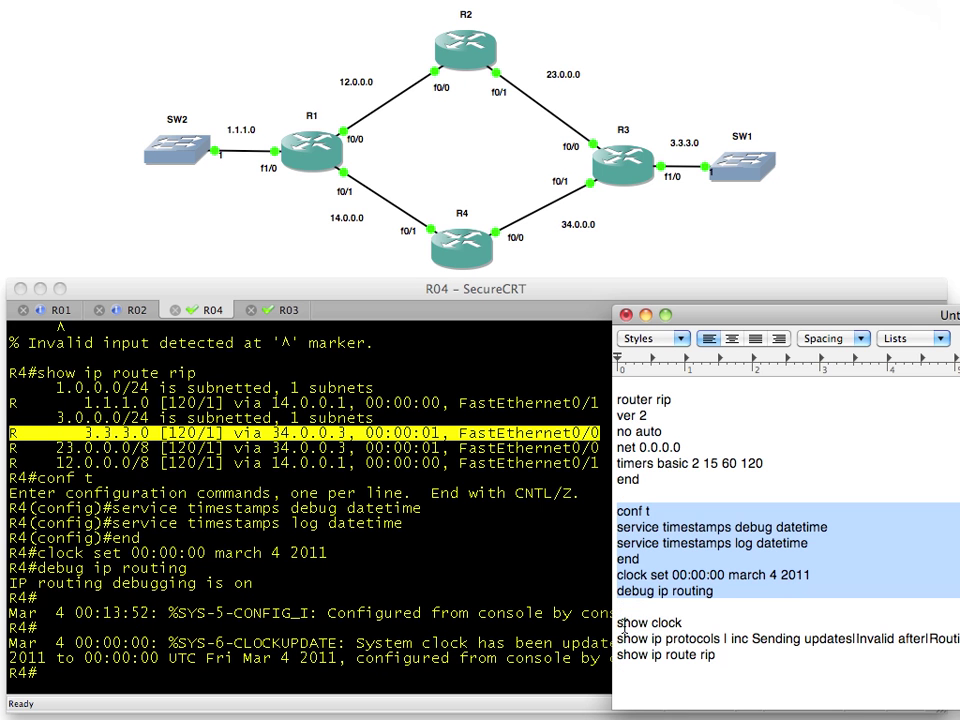
left_click_drag(616, 616, 947, 660)
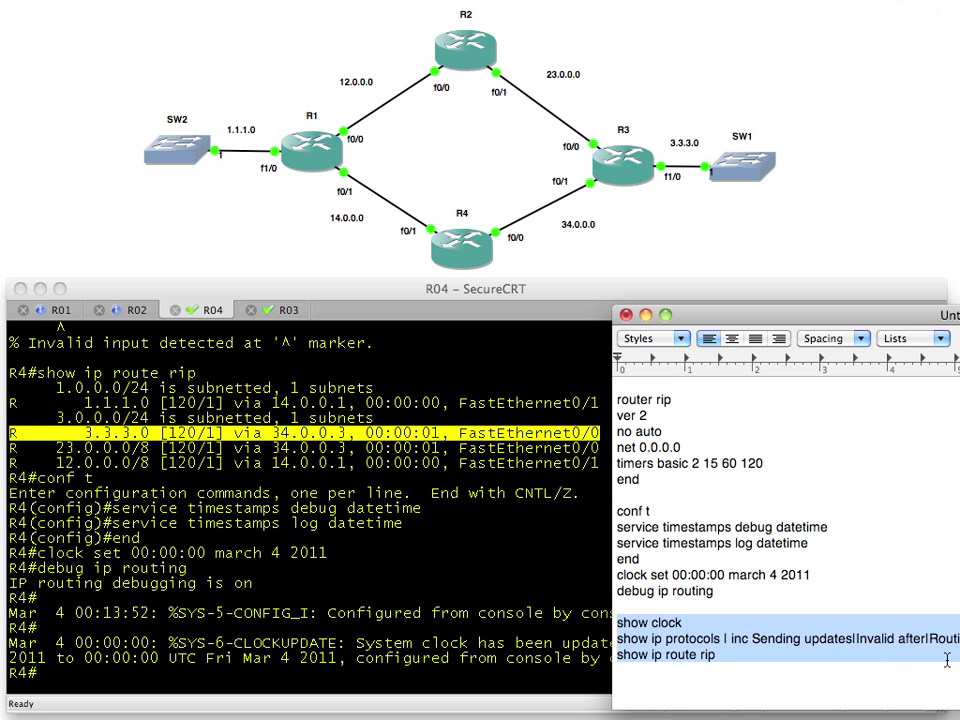
right_click(776, 622)
left_click(800, 716)
left_click(258, 488)
key("super+v")
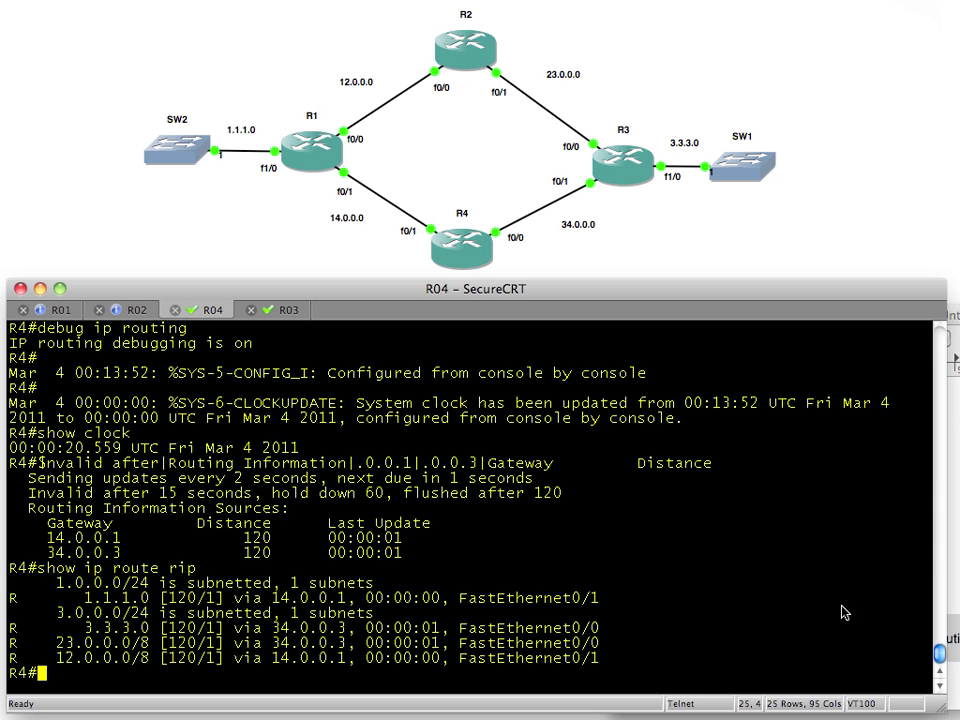
- Add a run of blank prompt lines on R4 to separate the earlier output
key("Return")
key("Return")
key("Return")
key("Return")
key("Return")
key("Return")
key("Return")
key("Return")
key("Return")
key("Return")
key("Return")
key("Return")
key("Return")
key("Return")
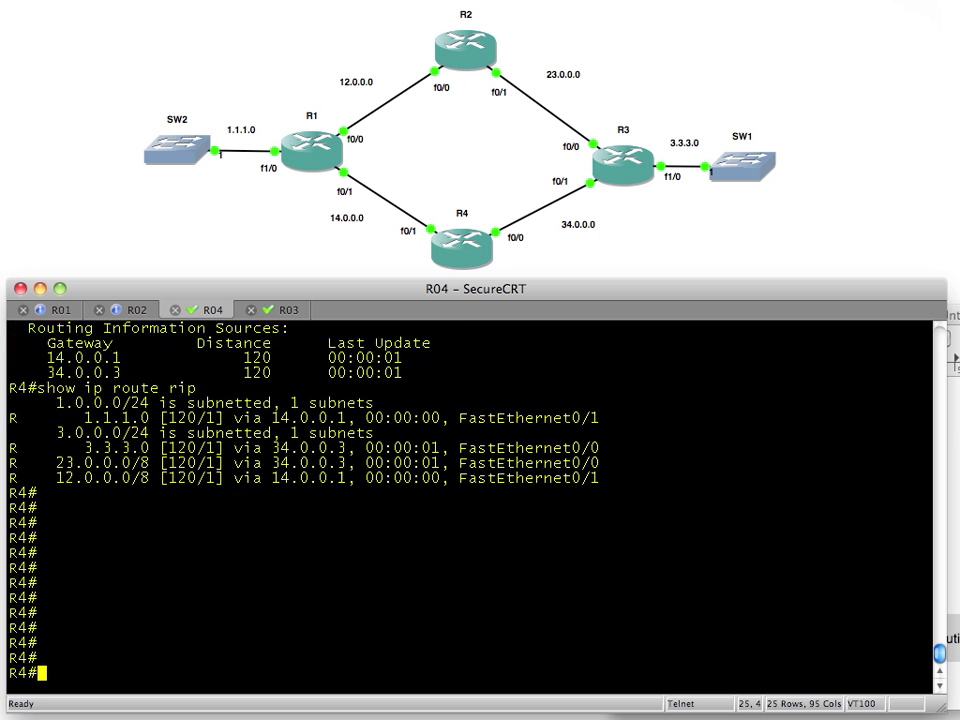
- Add a run of blank prompt lines on the R3 console
left_click(283, 310)
key("Return")
key("Return")
key("Return")
key("Return")
key("Return")
key("Return")
key("Return")
key("Return")
key("Return")
key("Return")
key("Return")
key("Return")
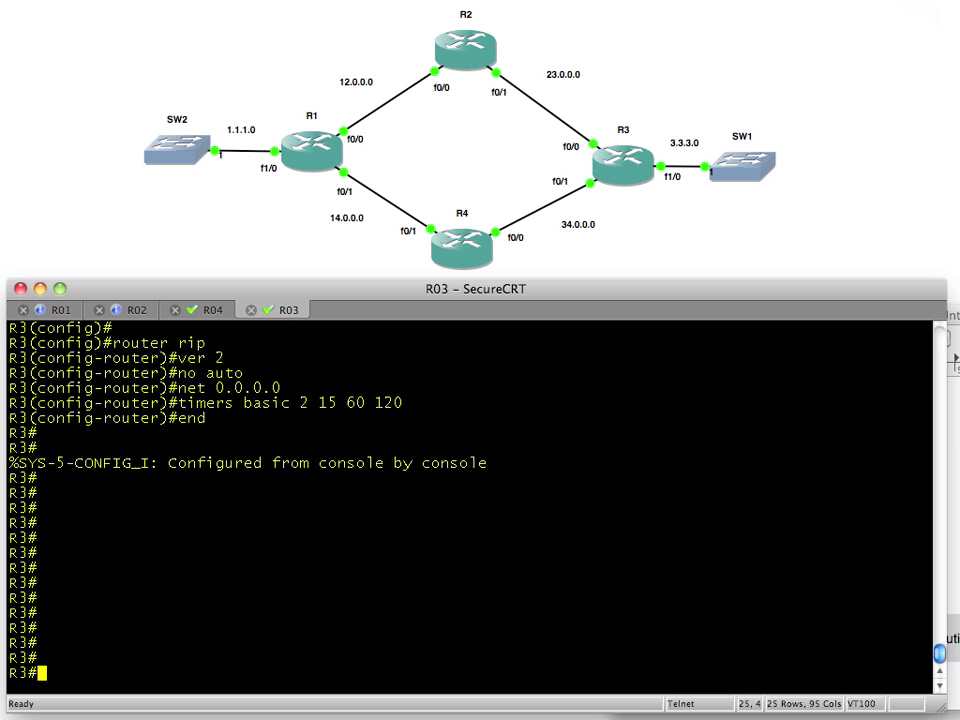
- Enter RIP router configuration mode on R3 and compose the passive-interface default command without executing it
type("conf")
key("Return")
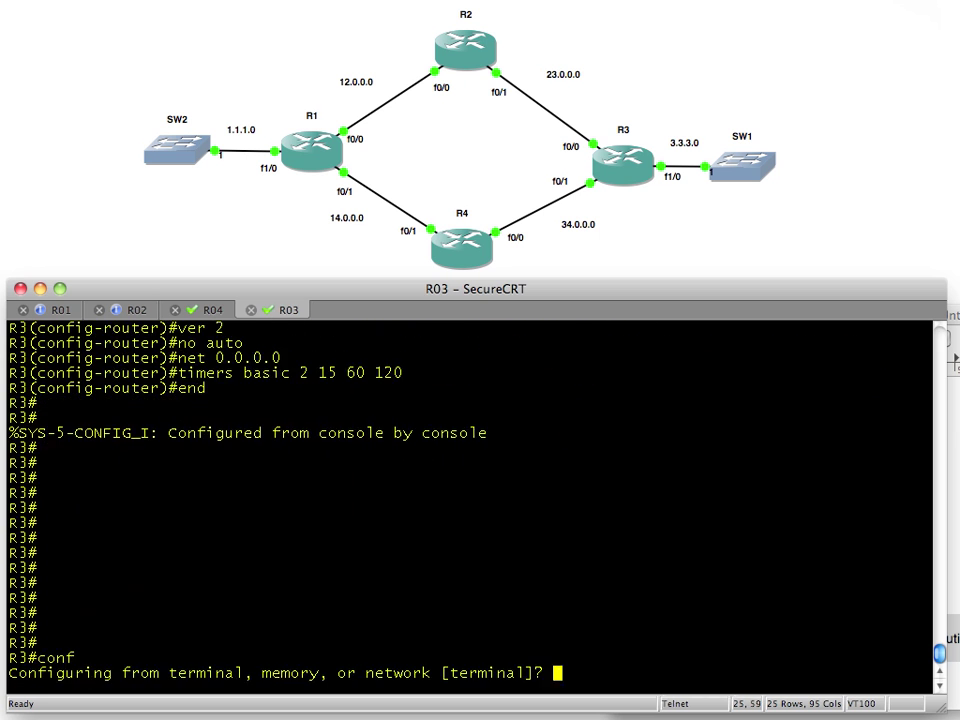
key("Return")
type("rou")
key("BackSpace")
key("BackSpace")
type("outer rip")
key("Return")
type("pas")
key("Tab")
type("de")
key("Tab")
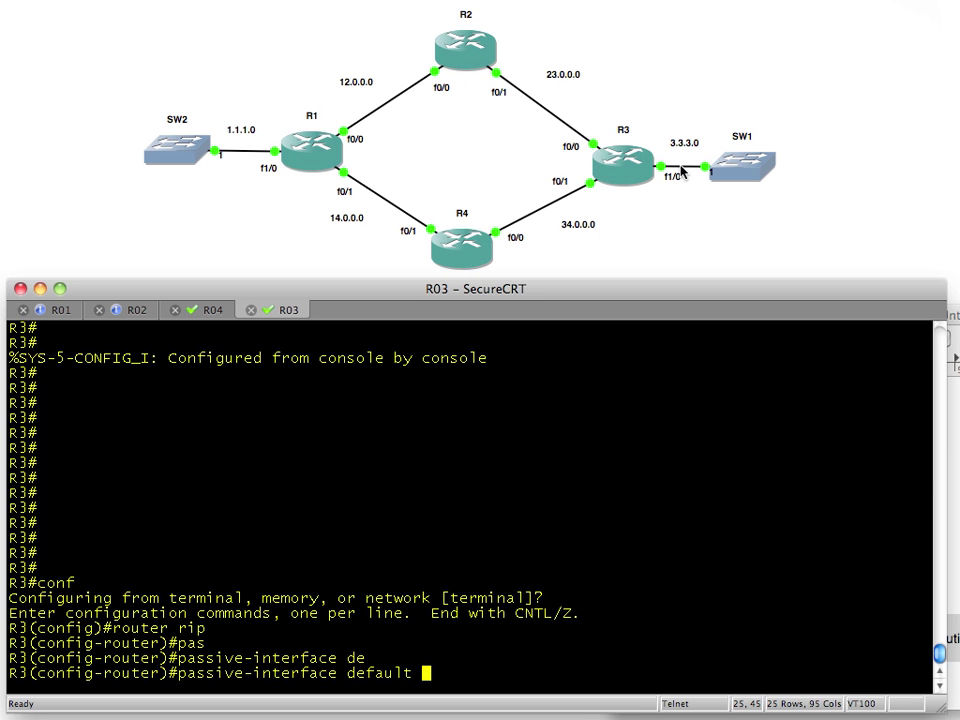
- Run show clock, the show ip protocols command filtered for timers and gateways, and show ip route rip on R4
left_click(213, 312)
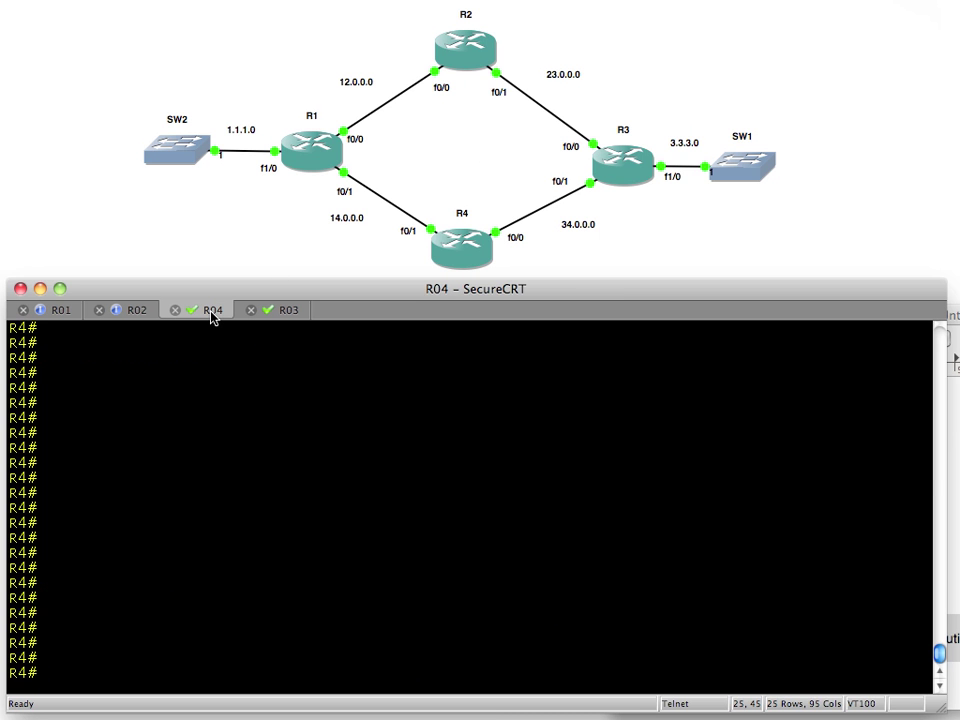
type("show clock")
key("Return")
type("show ip protocols | inc Sending updates|Invalid after|Routing Information|.0.0.1|.0.0.3|Gateway")
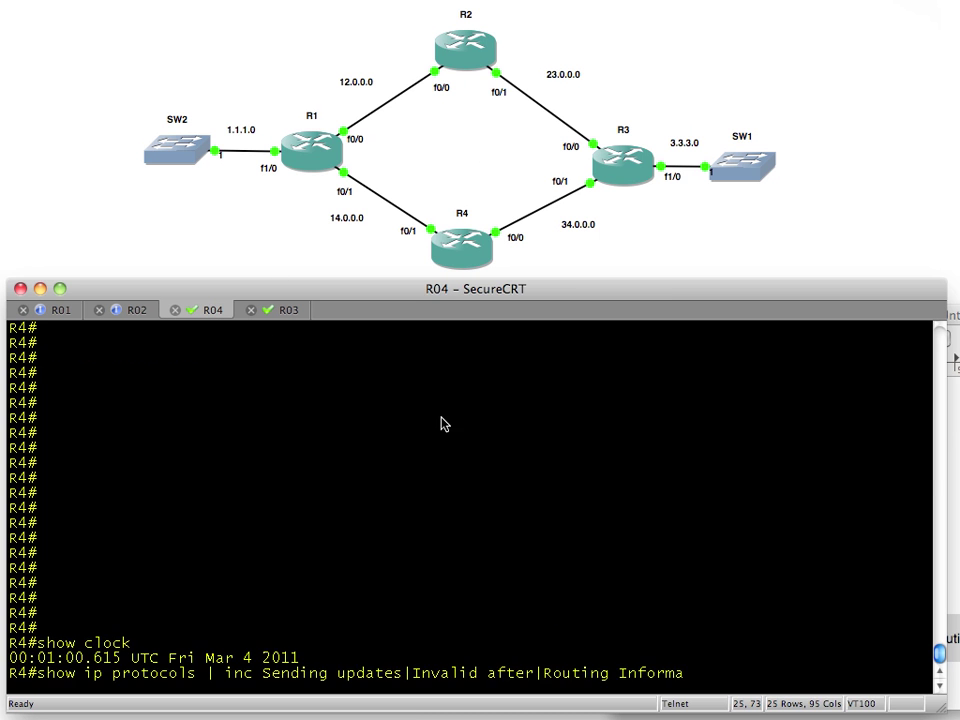
key("Return")
type("show ip route r")
- Execute the prepared passive-interface default command on R3, return to R4, and check the value 15 in the notes' timers basic line
left_click(300, 311)
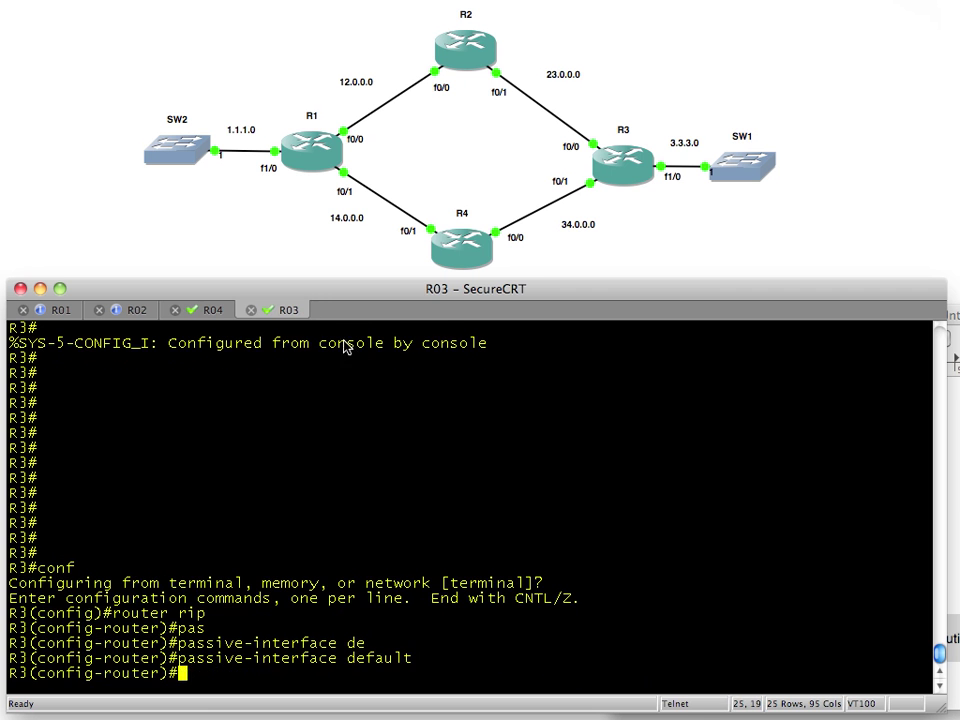
left_click(218, 316)
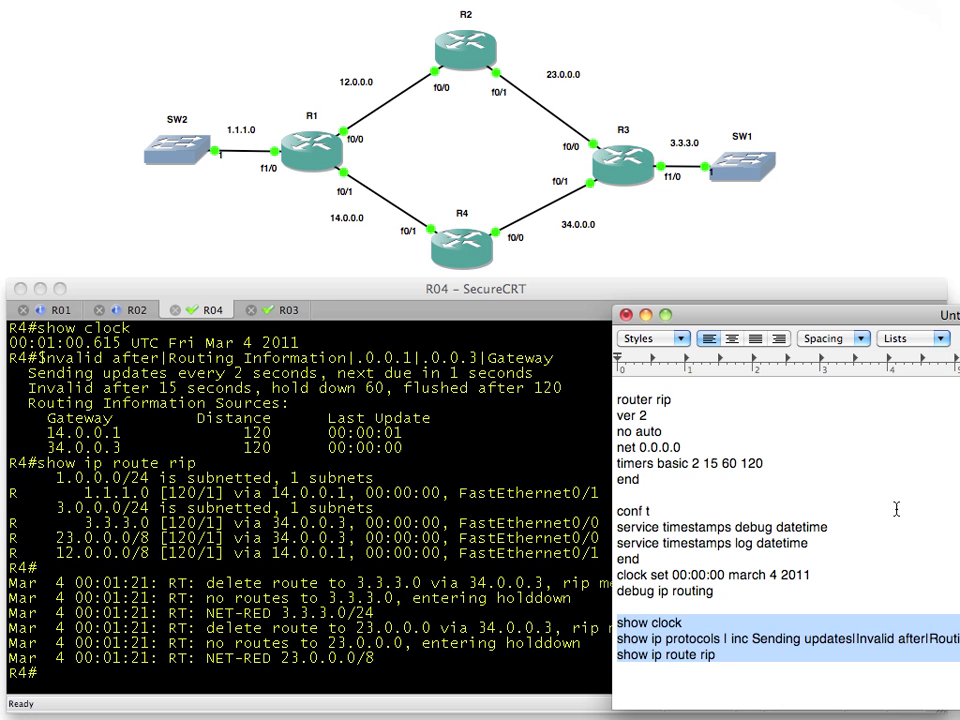
double_click(711, 466)
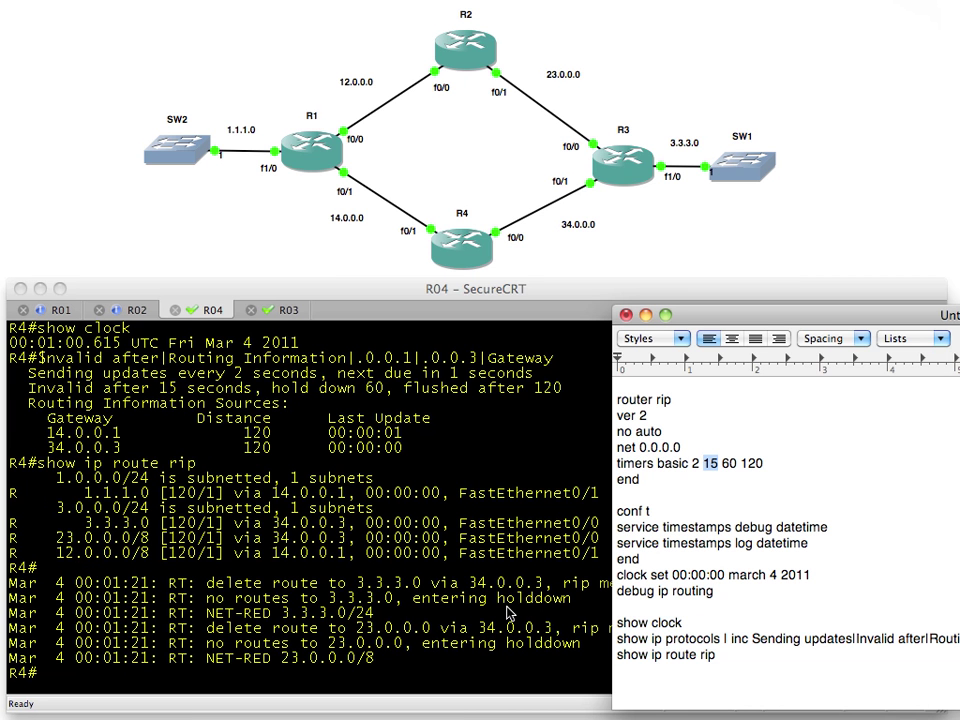
- Add blank prompt lines on R4 and run show clock, the filtered show ip protocols command, and show ip route rip
left_click(500, 466)
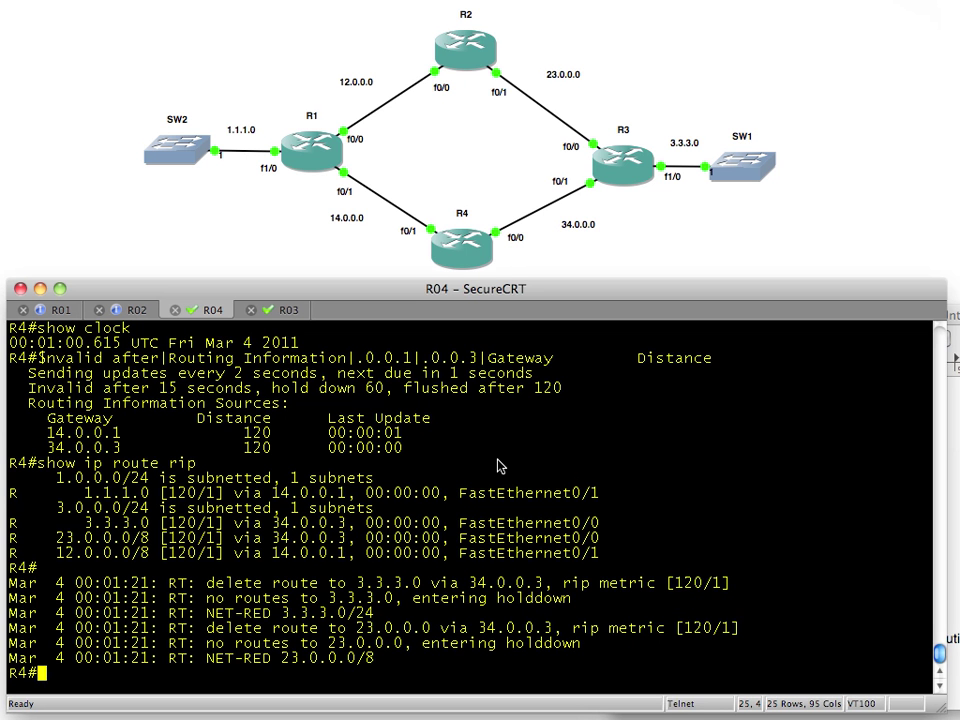
key("Return")
key("Return")
key("Return")
type("show clock")
key("Return")
type("show ip protocols")
key("Return")
type("show ip route rip")
key("Return")
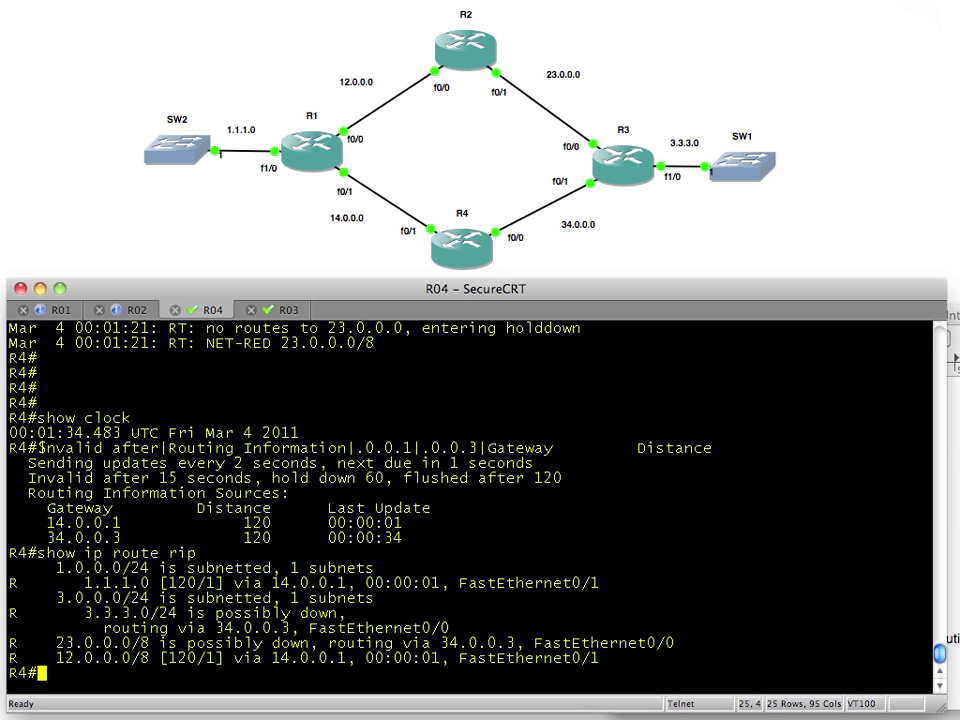
- Mark the holddown value 60 in the notes' timers basic line and compare the holddown log timestamps in R4's console output
key("super+Tab")
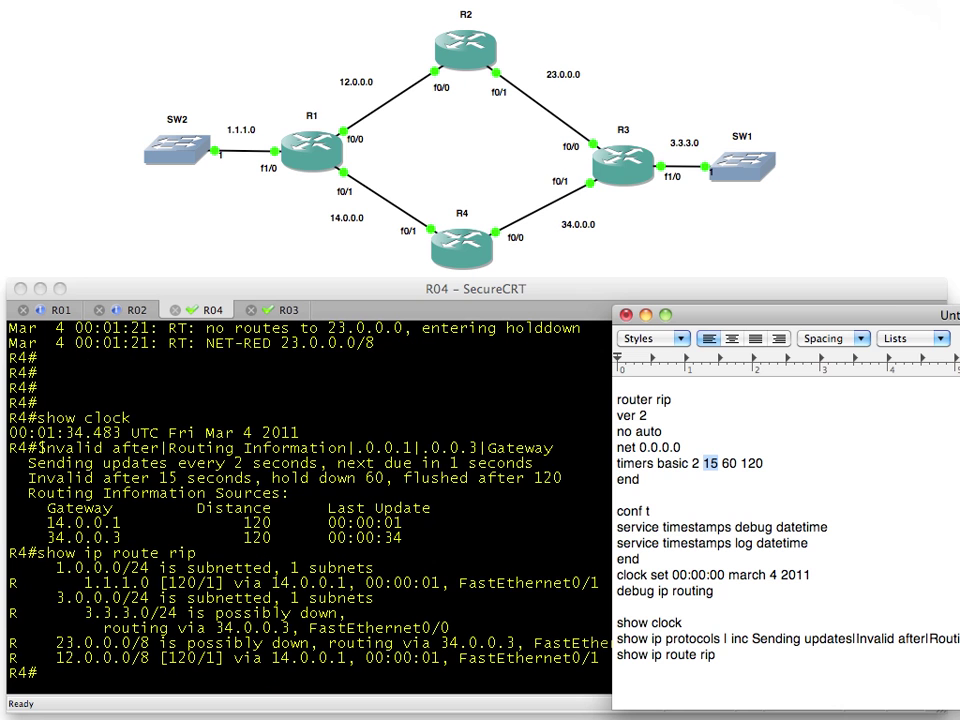
left_click(724, 463)
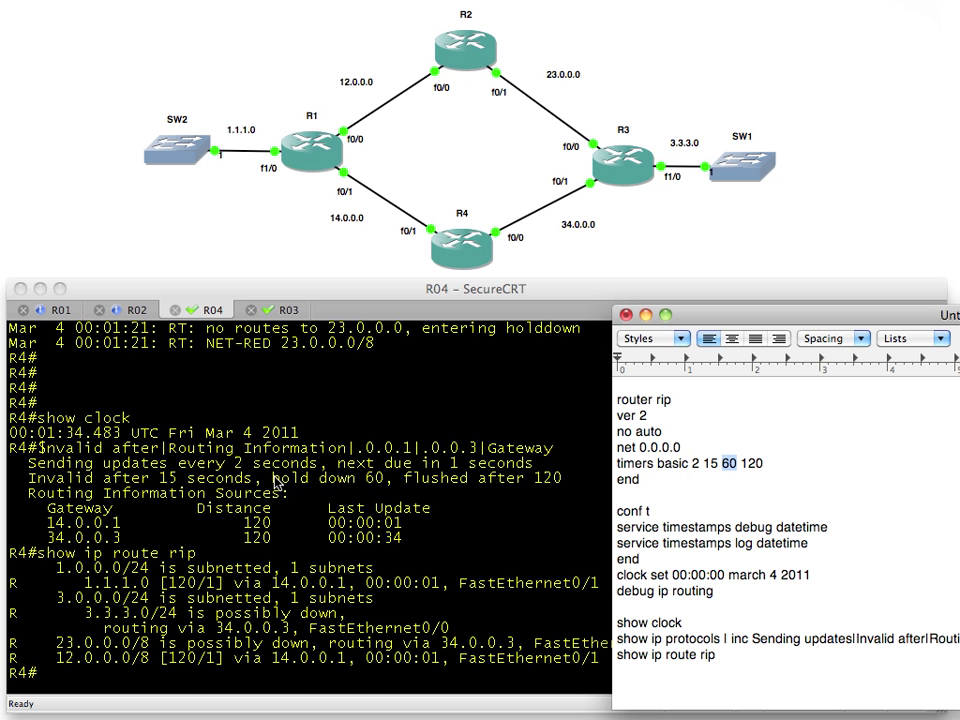
scroll(276, 481, "up", 3)
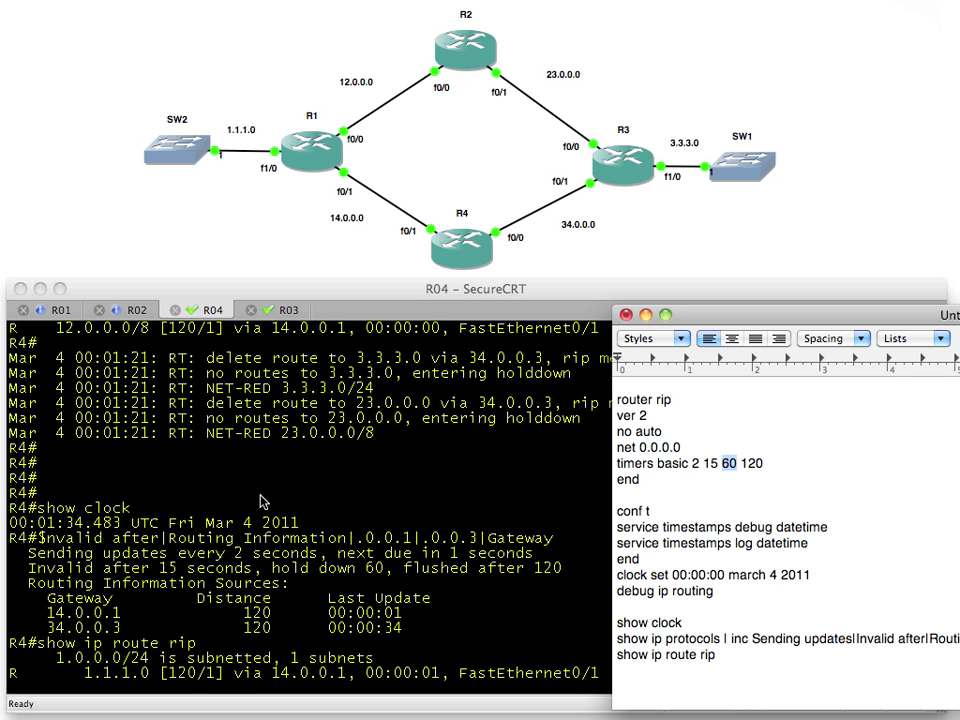
scroll(262, 502, "down", 3)
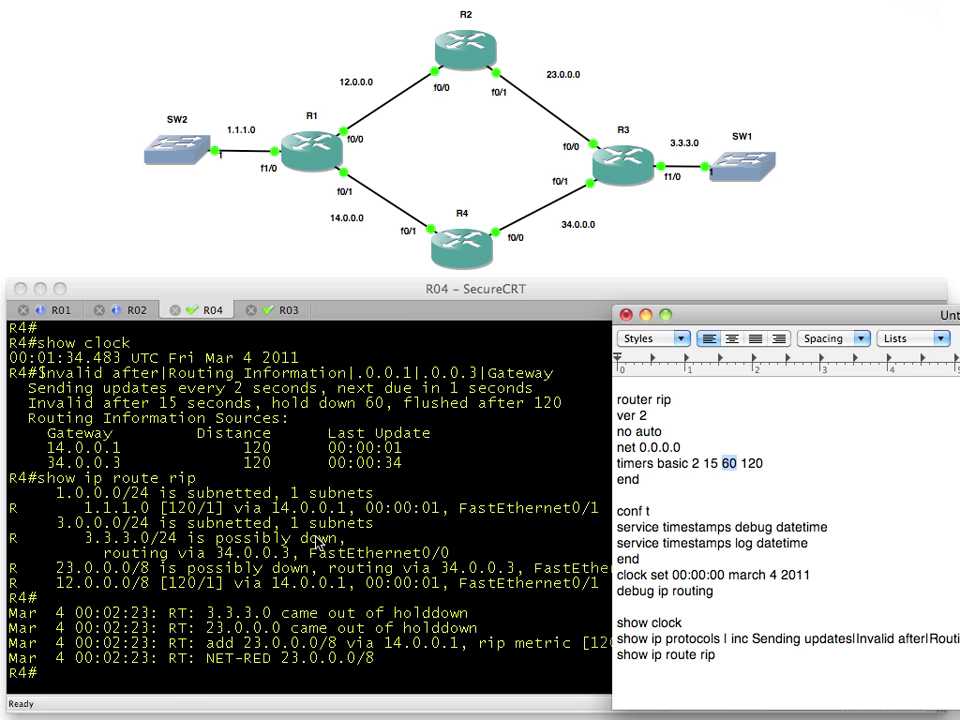
scroll(300, 552, "up", 3)
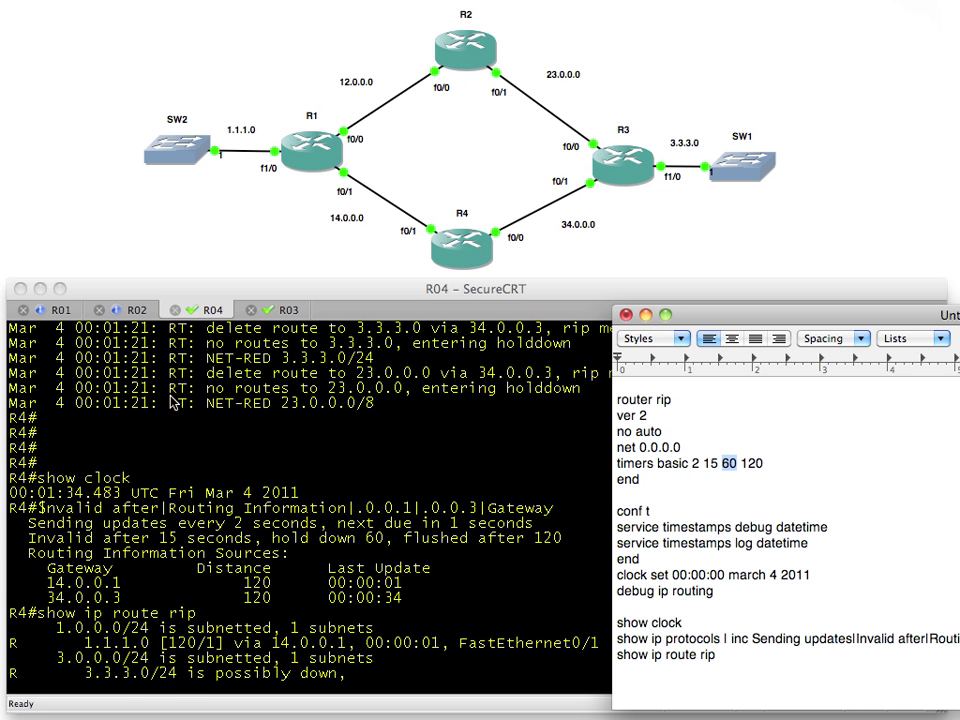
scroll(228, 470, "down", 3)
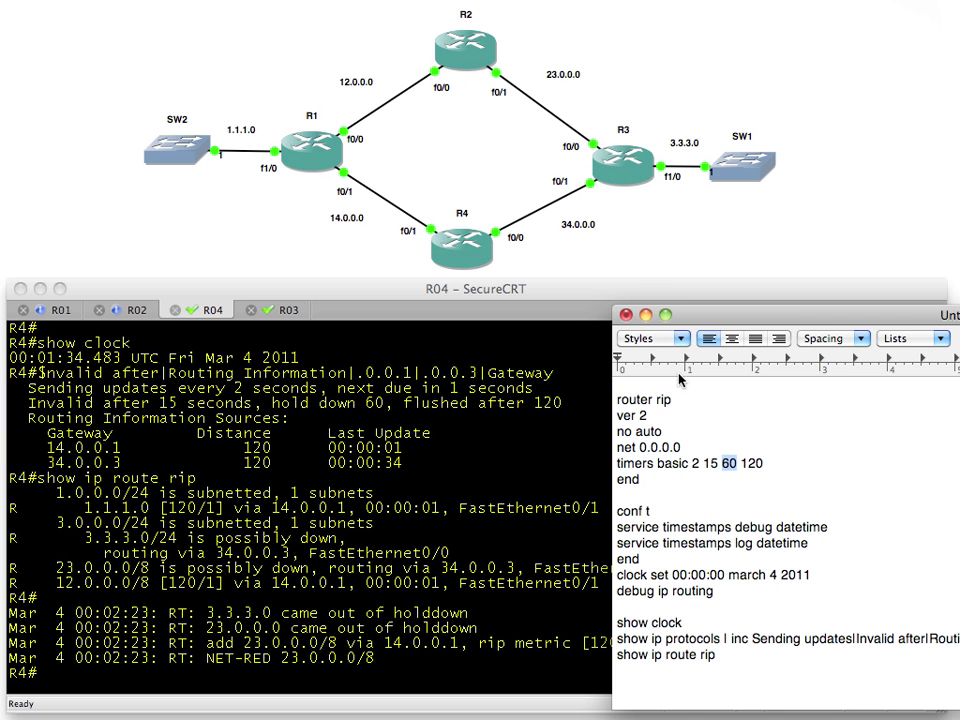
- Move the notes window off R4's log text and rerun show clock, the filtered show ip protocols command, and show ip route rip
left_click_drag(688, 320, 748, 323)
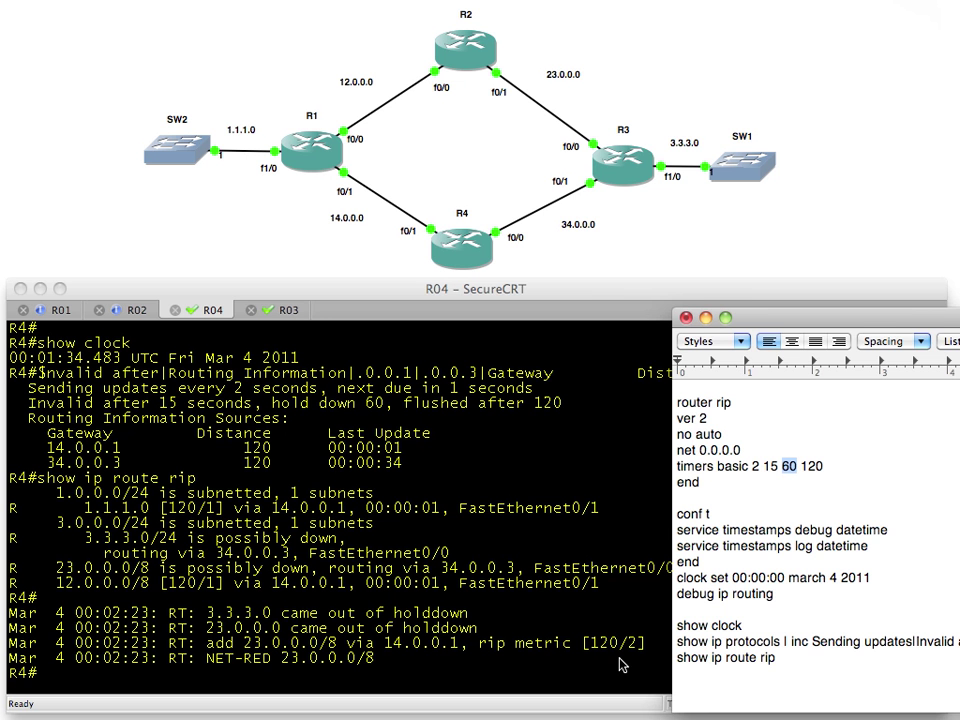
left_click(502, 497)
type("show clock show ip protocols | inc Sending updates|Invalid after|Routing Information|.0.0.1|.0.0.3|Gateway         Distance show ip route rip")
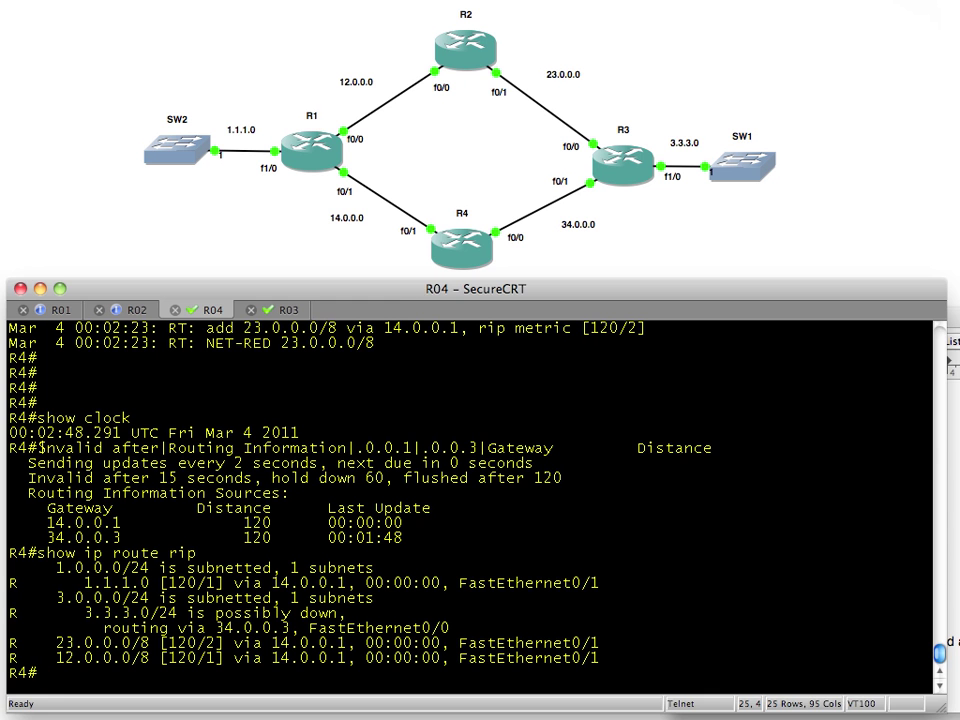
- Mark the flush value 120 in the notes' timers basic line and review R4's earlier clock, route and deletion entries against it
left_click(950, 500)
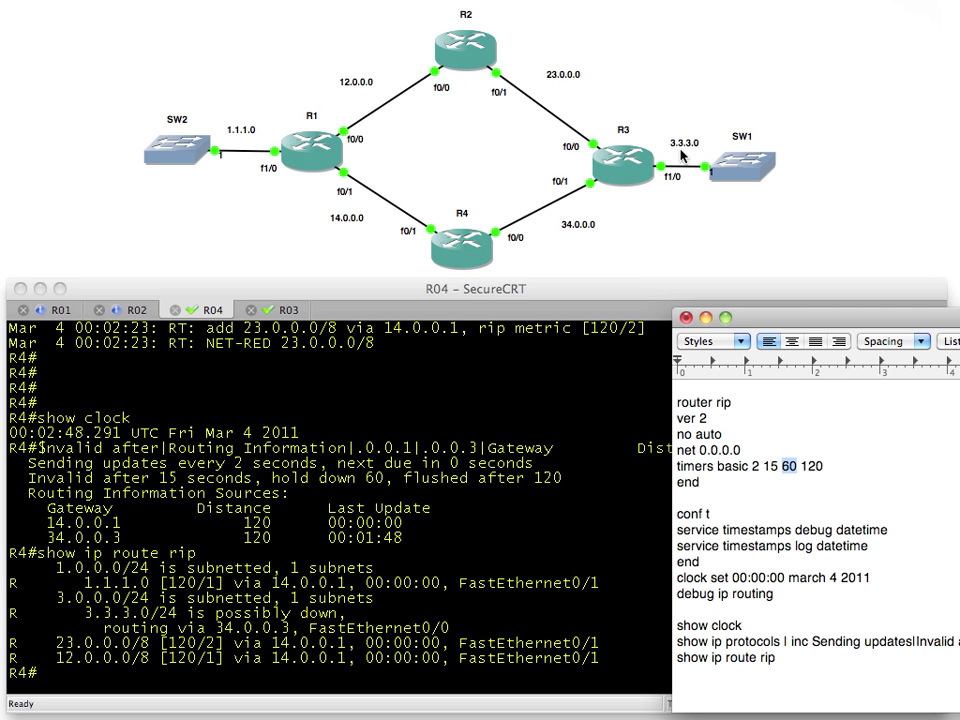
double_click(811, 467)
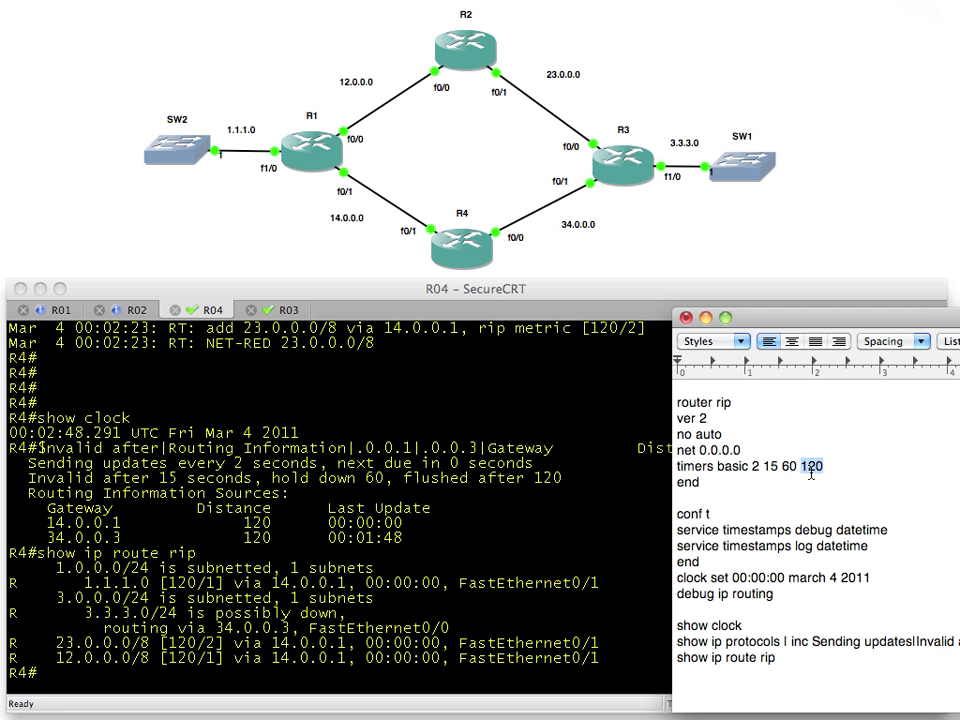
scroll(489, 500, "up", 15)
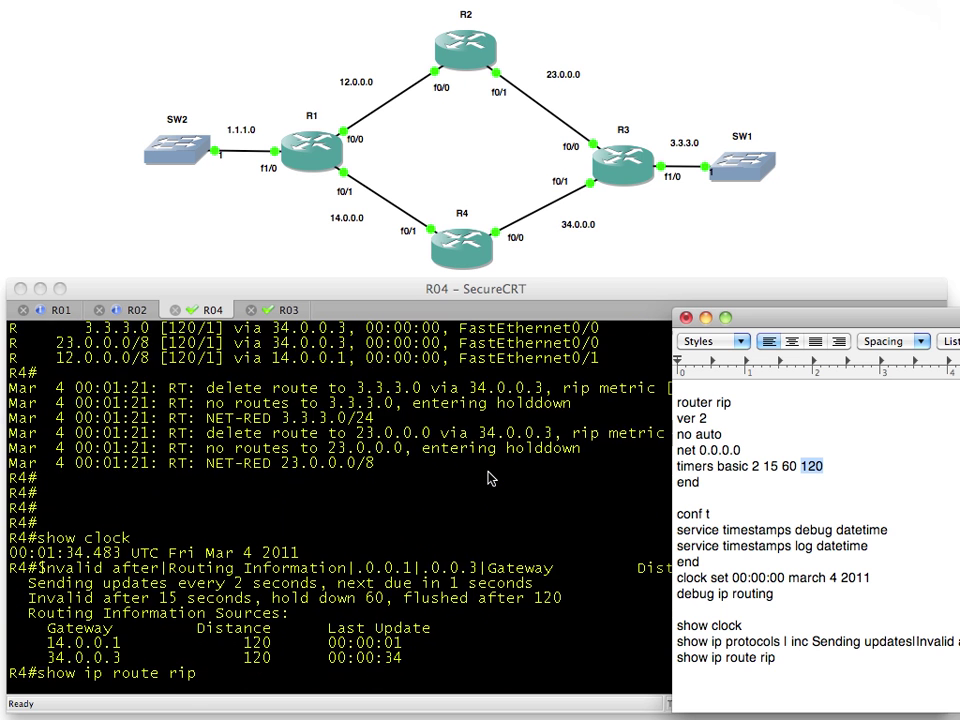
scroll(489, 480, "up", 6)
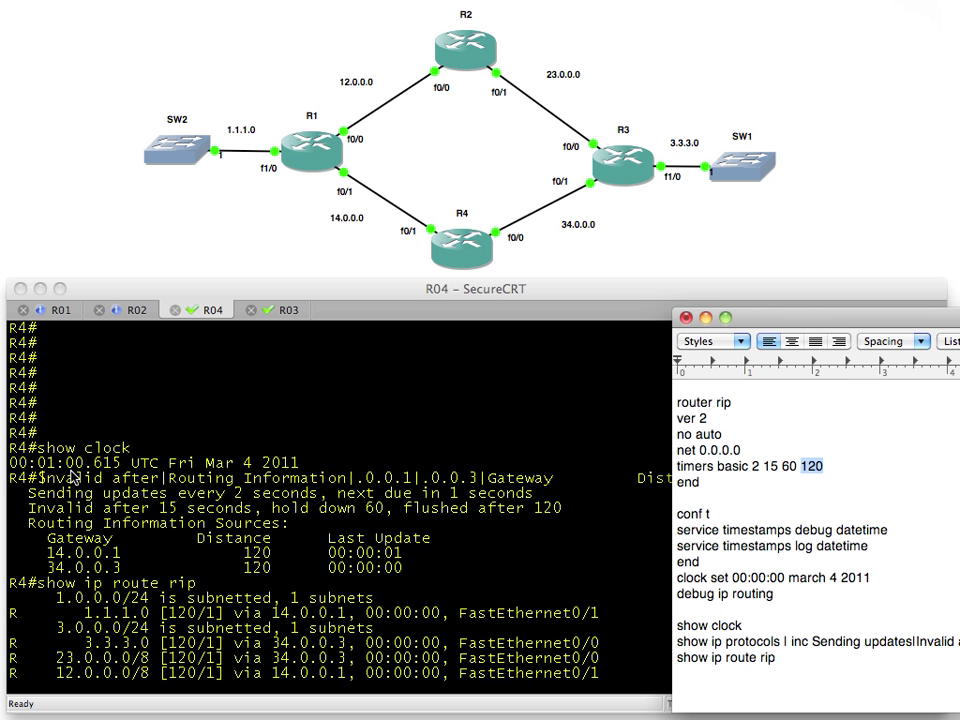
key("super+v")
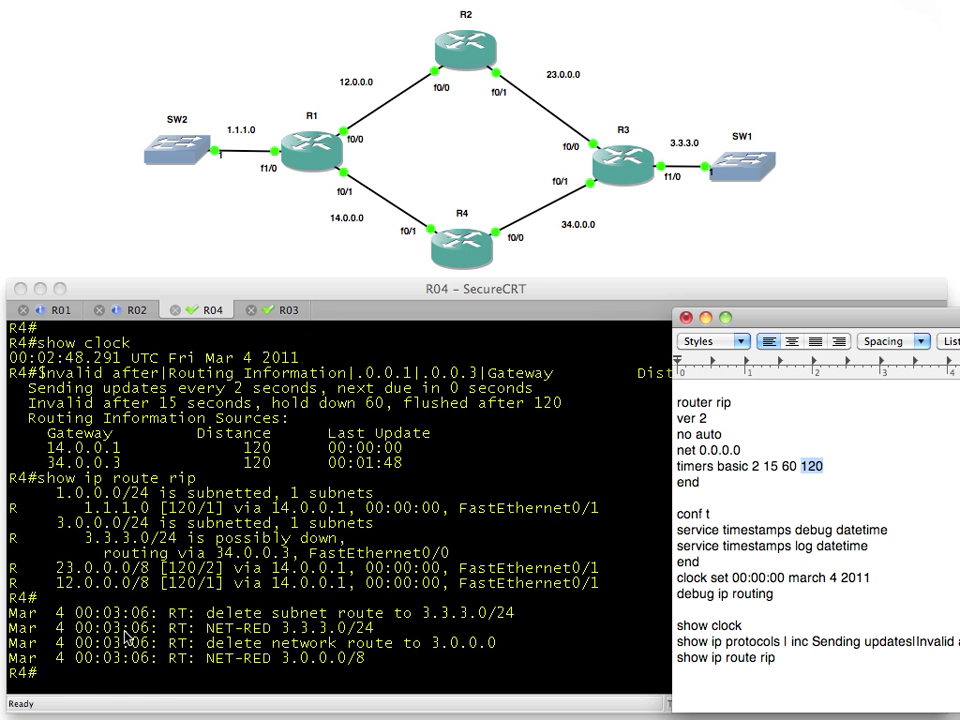
scroll(250, 550, "up", 10)
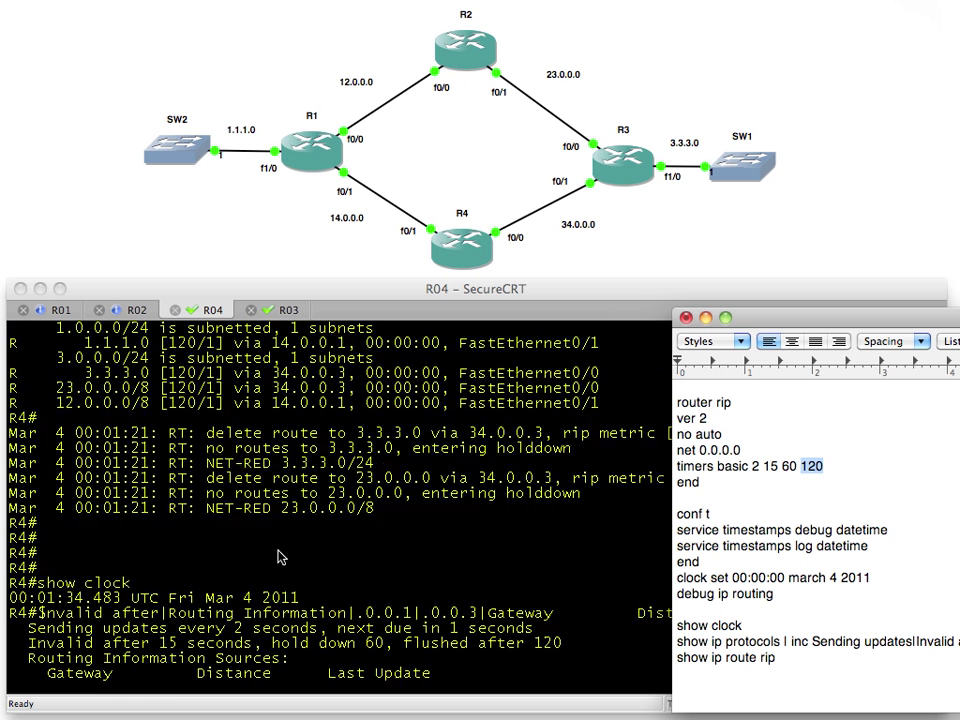
scroll(150, 470, "up", 6)
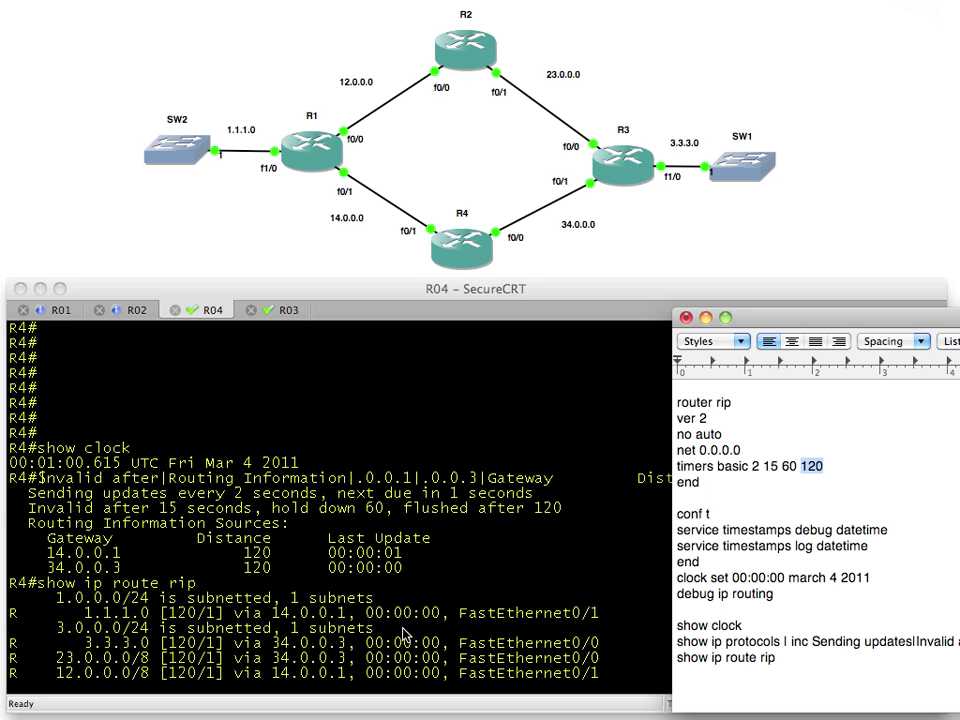
scroll(430, 517, "down", 10)
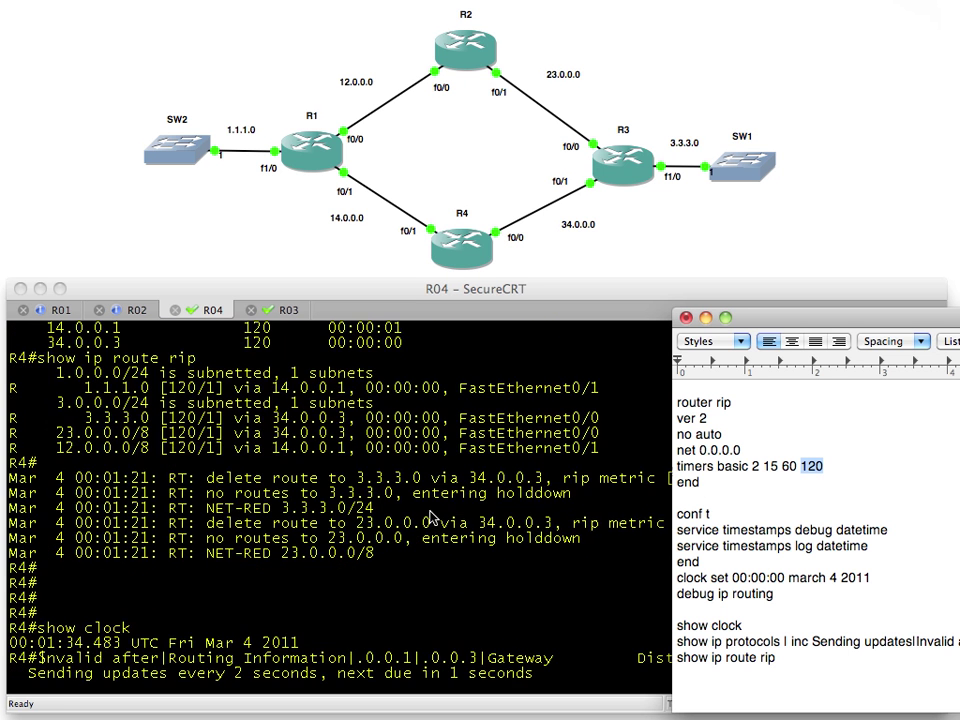
scroll(430, 517, "down", 5)
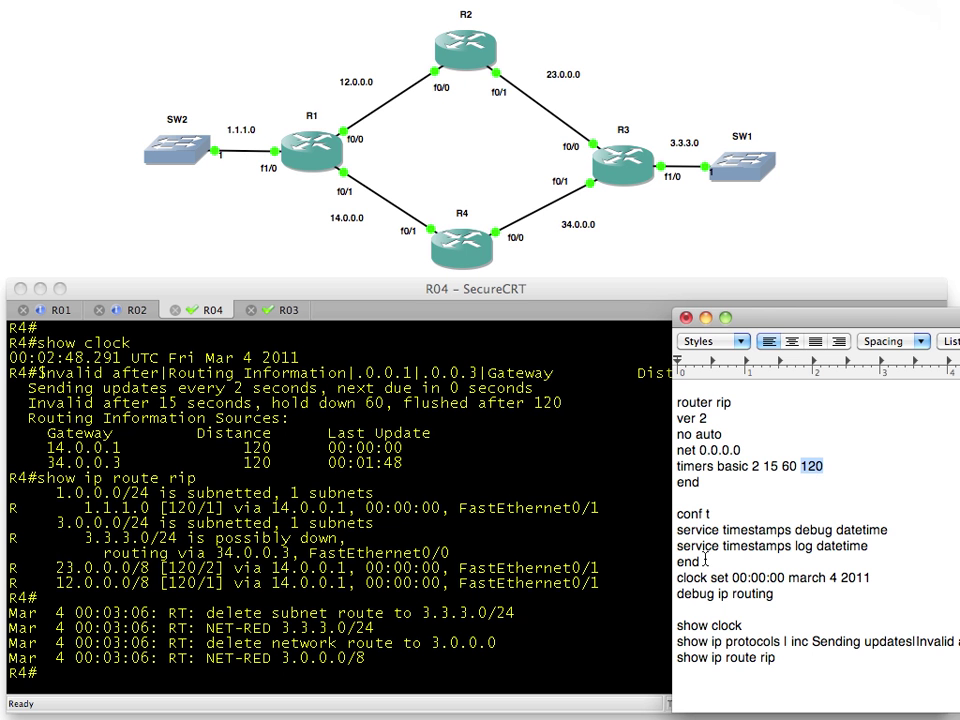
- Run the notes' clock, filtered protocols and RIP route show commands again on R4, and bring the notes back to the front
left_click(540, 549)
type("show clock show ip protocols | inc Sending updates|Invalid after|Routing Information|.0.0.1|.0.0.3|Gateway          Distance show ip ro")
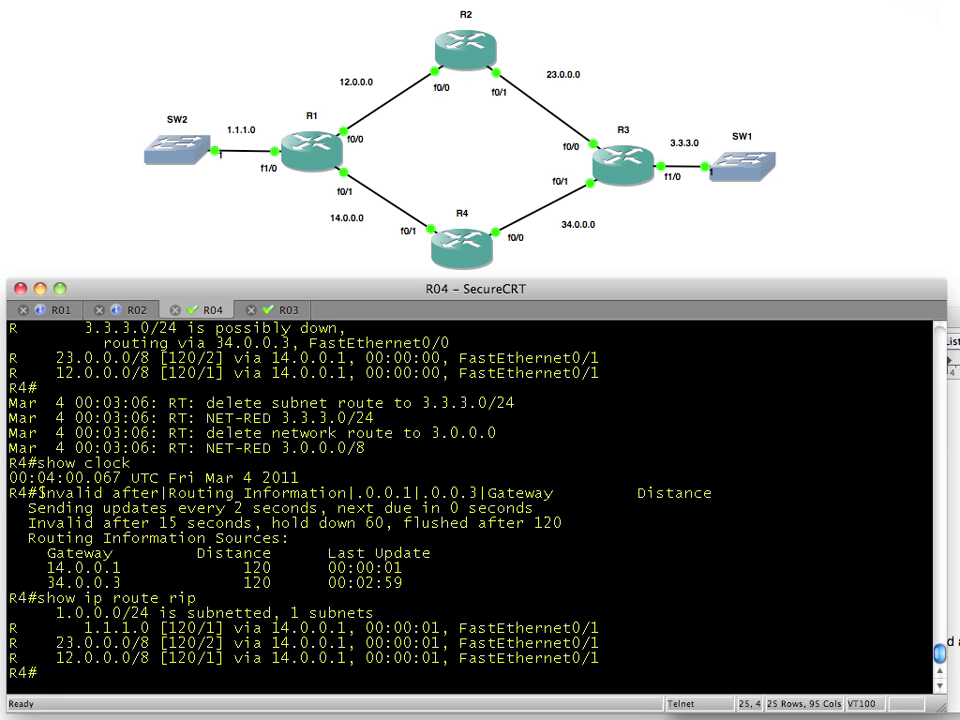
key("super+Tab")
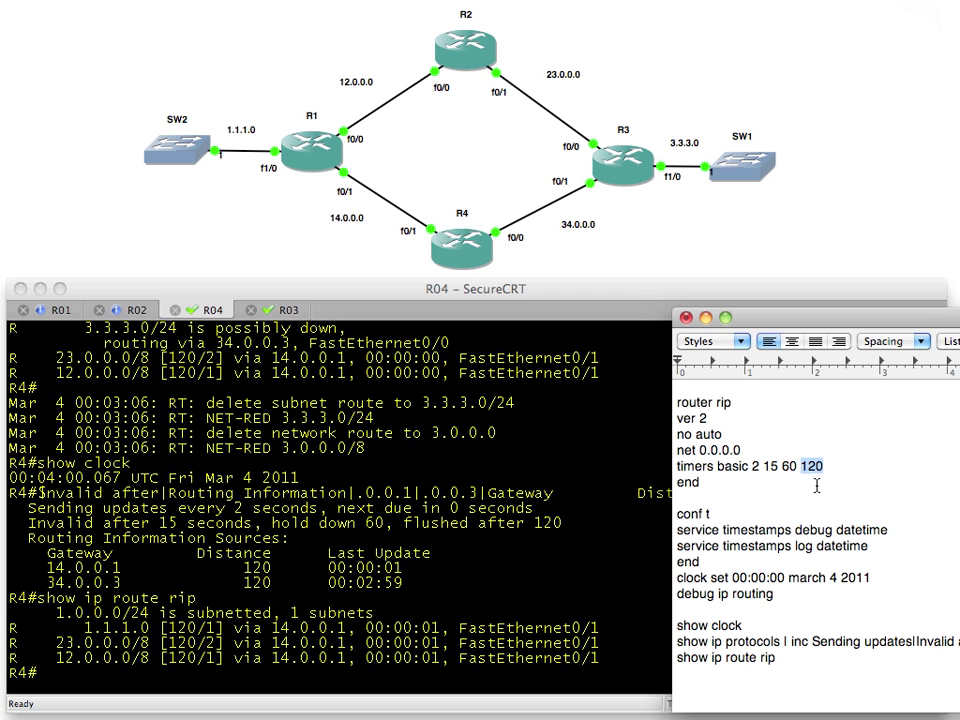
- Execute no passive-interface default under R3's RIP configuration and return to R4's console to check the routing debug output
left_click(283, 311)
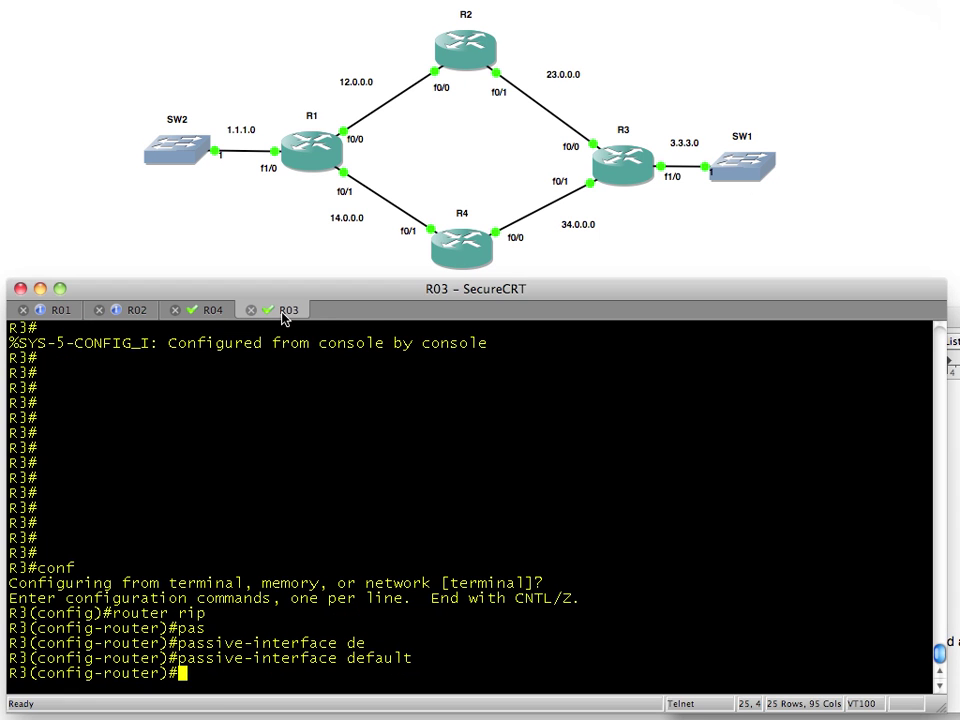
type("no")
key("Up")
key("ctrl+a")
type("n")
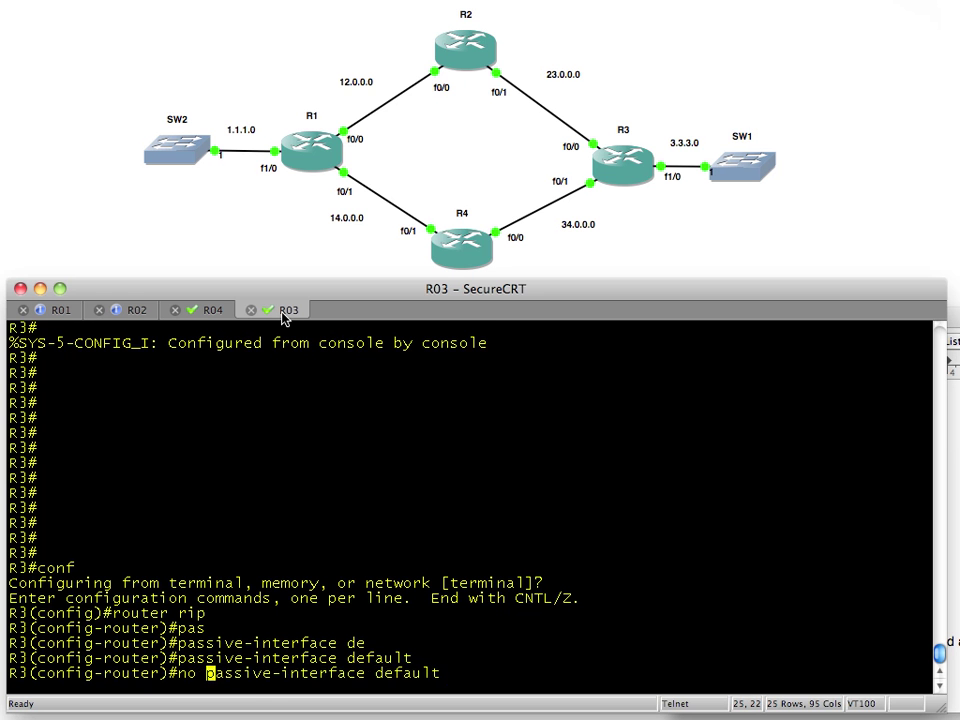
type("o")
key("Return")
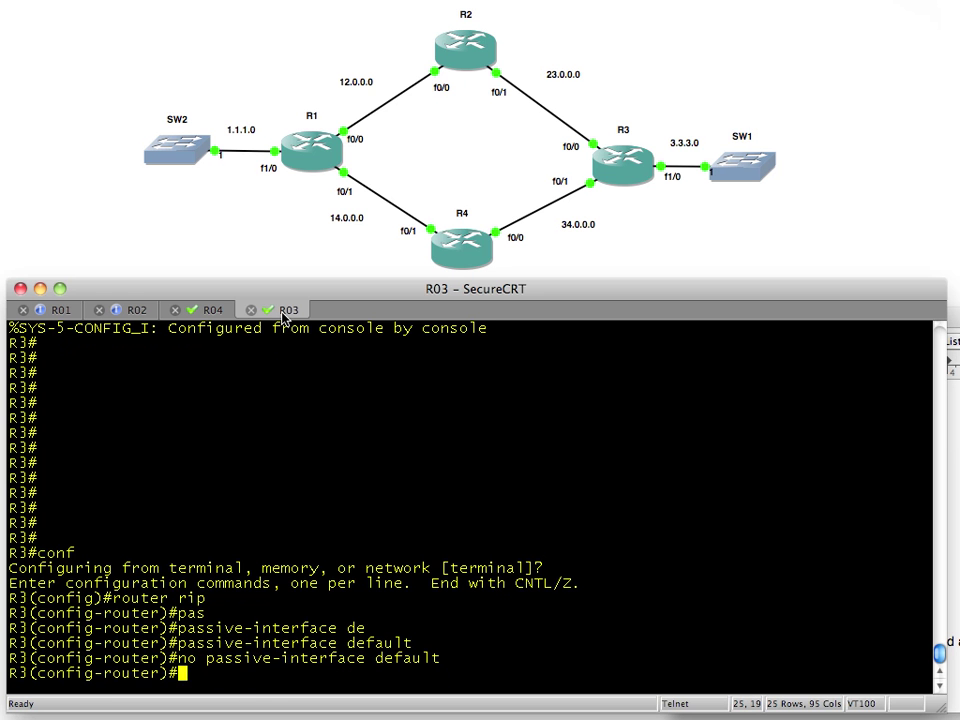
left_click(212, 311)
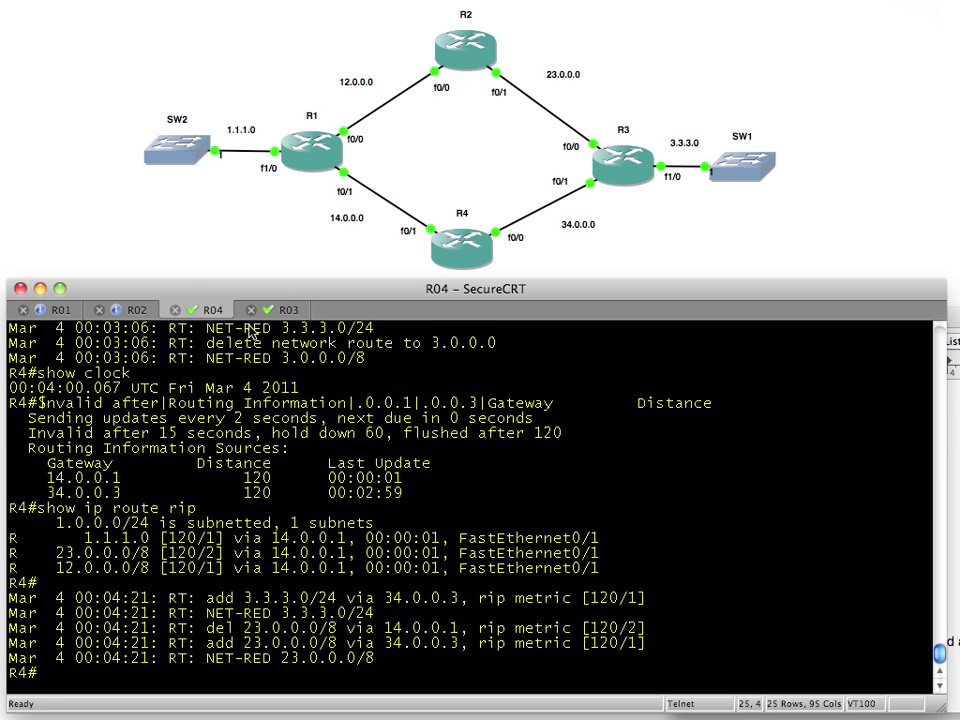
- Shut down interface fa 1/0 on R3 and return to R4's console to check the routing debug output
left_click(281, 314)
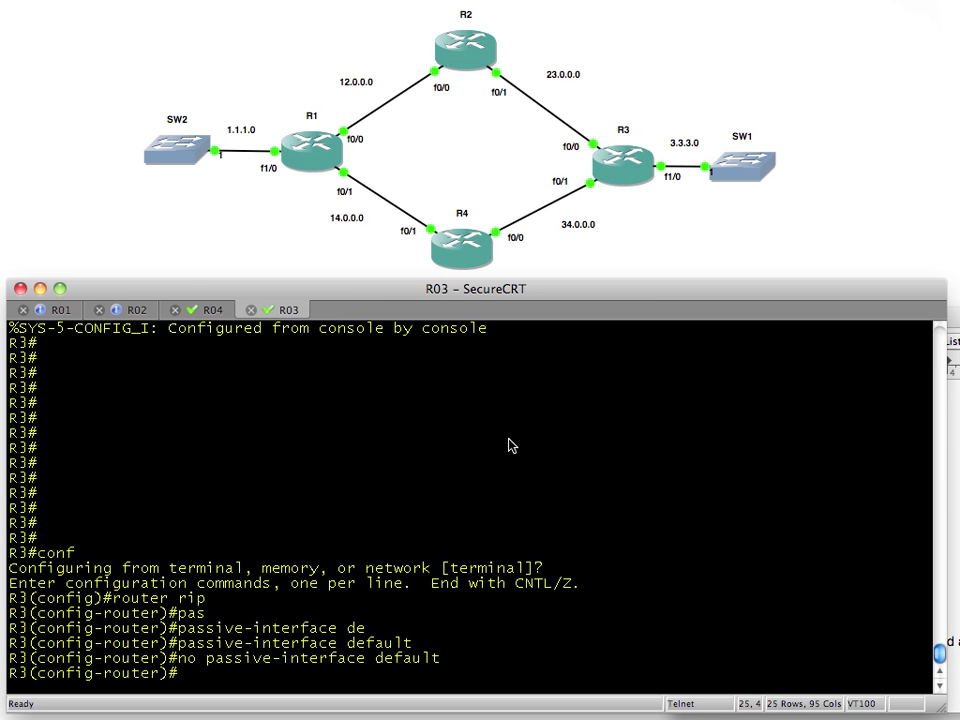
type("int fa ")
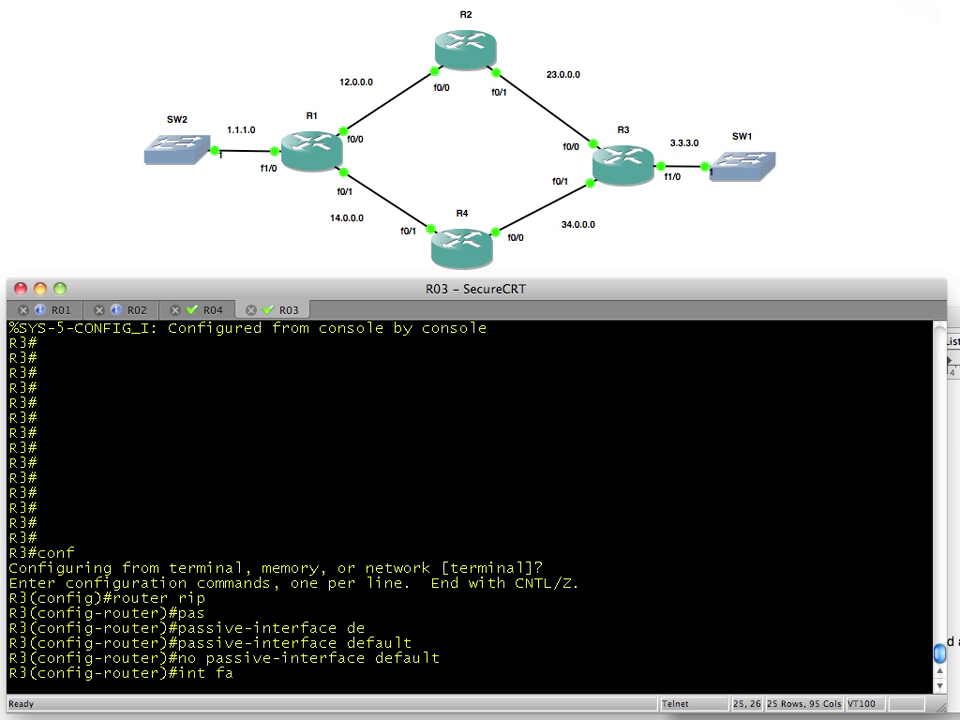
type("1/0")
key("Return")
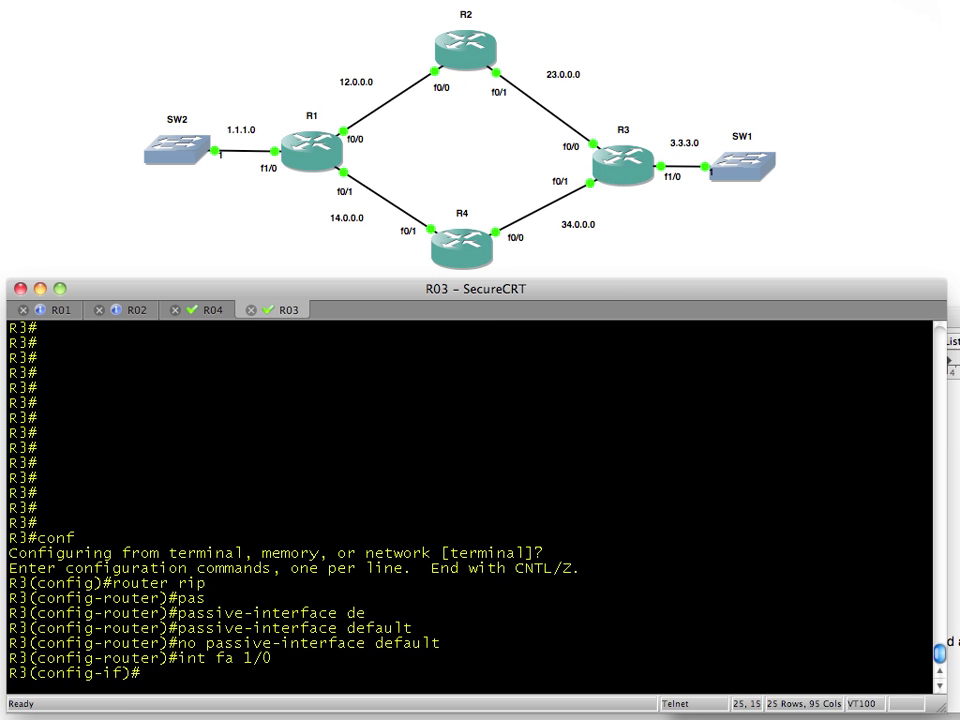
type("shut")
key("Return")
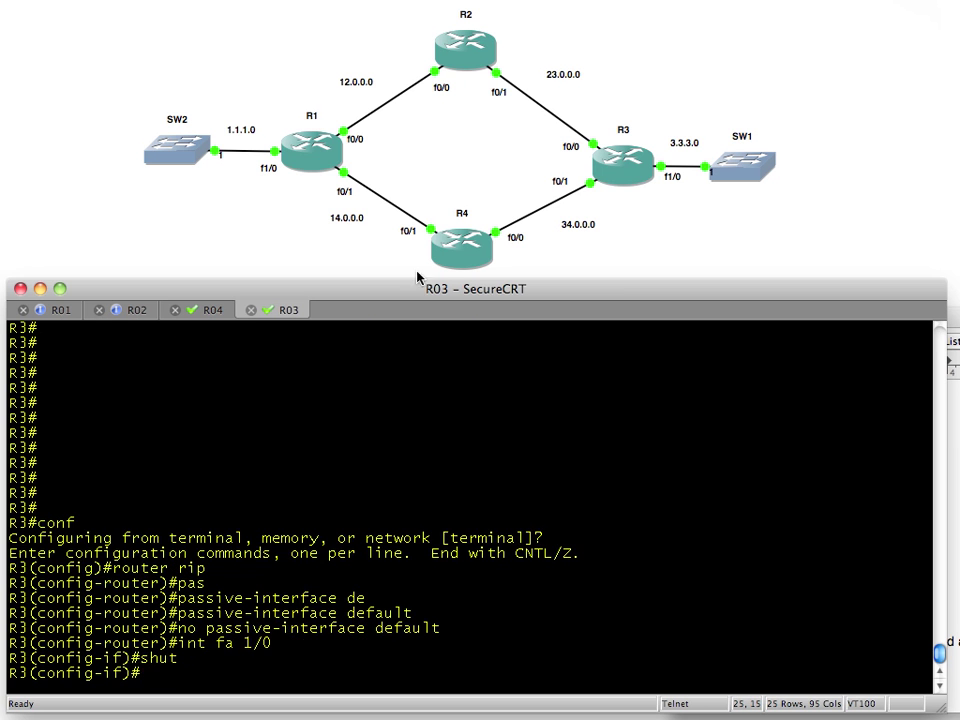
left_click(222, 313)
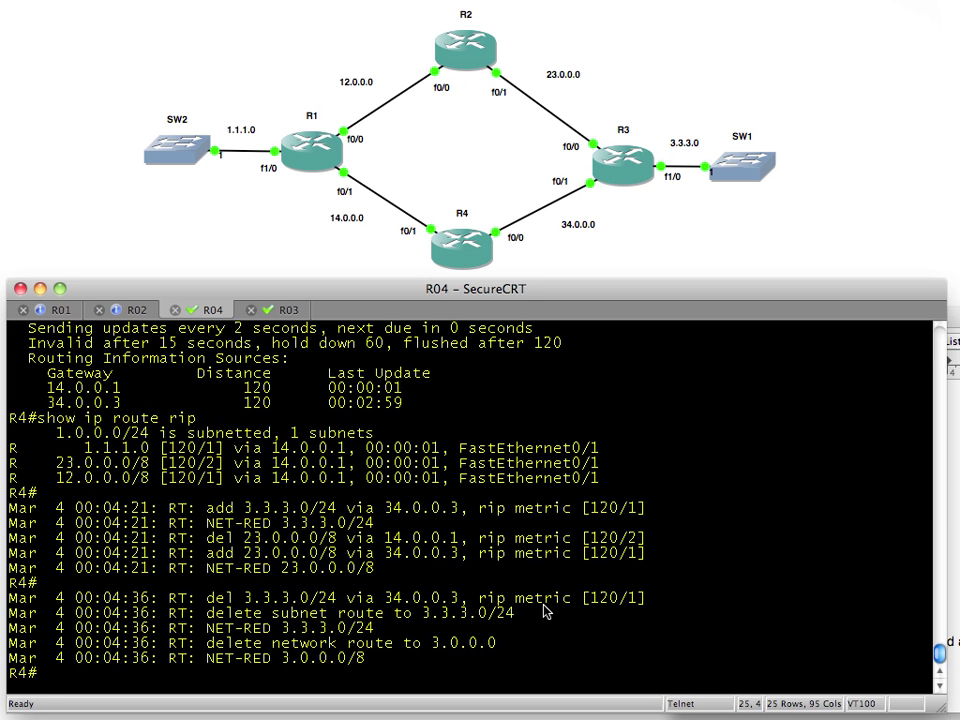